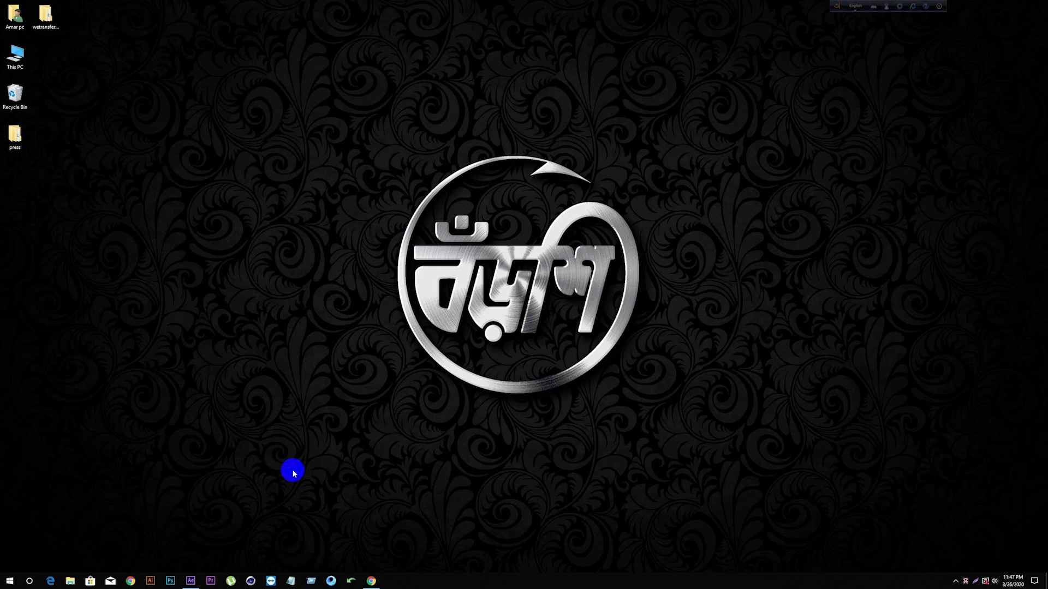
- Restore the After Effects window from the Windows taskbar
{"action": "left_click", "coordinate": [190, 581]}
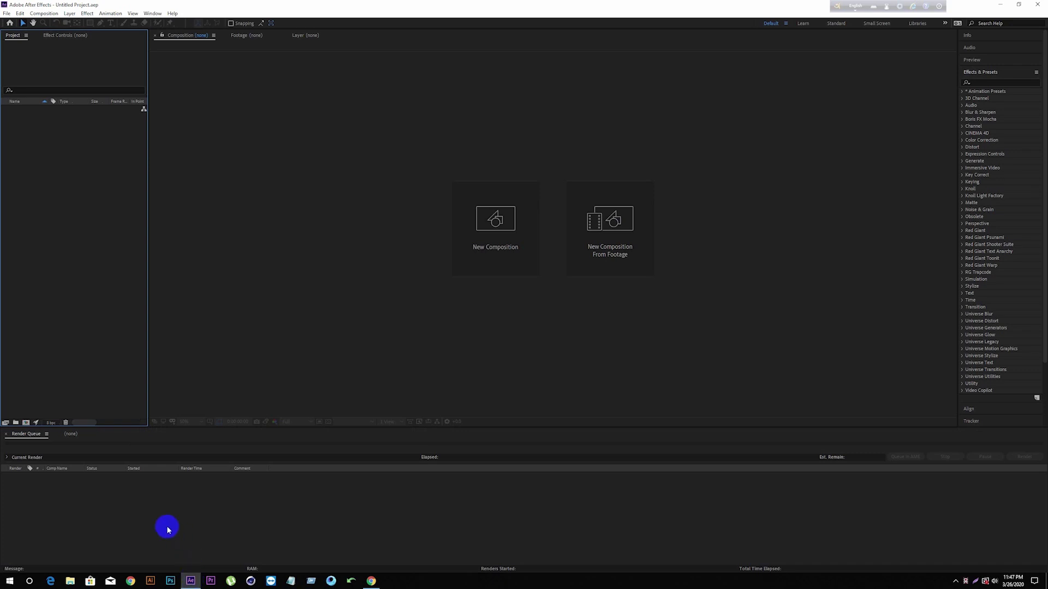
- Create a new composition named 'text' at 1920×1080 and 30 fps
{"action": "left_click", "coordinate": [493, 230]}
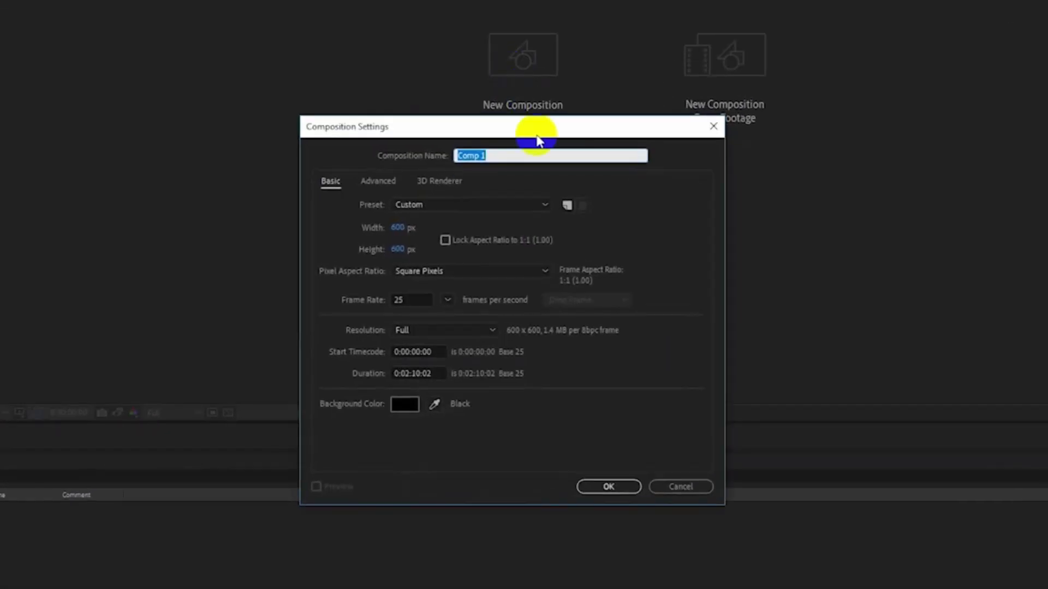
{"action": "left_click", "coordinate": [398, 229]}
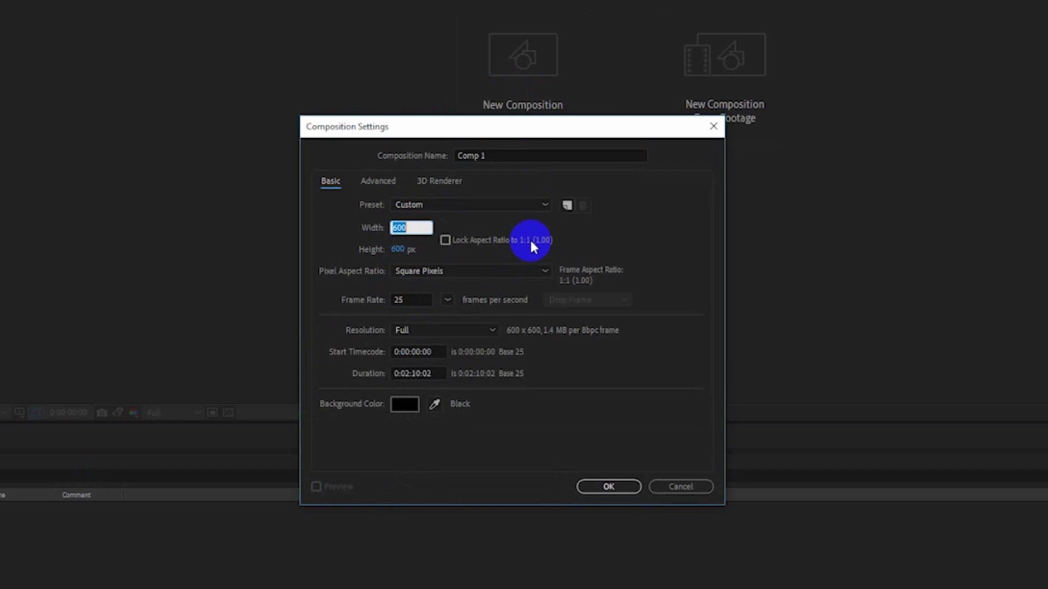
{"action": "type", "text": "4"}
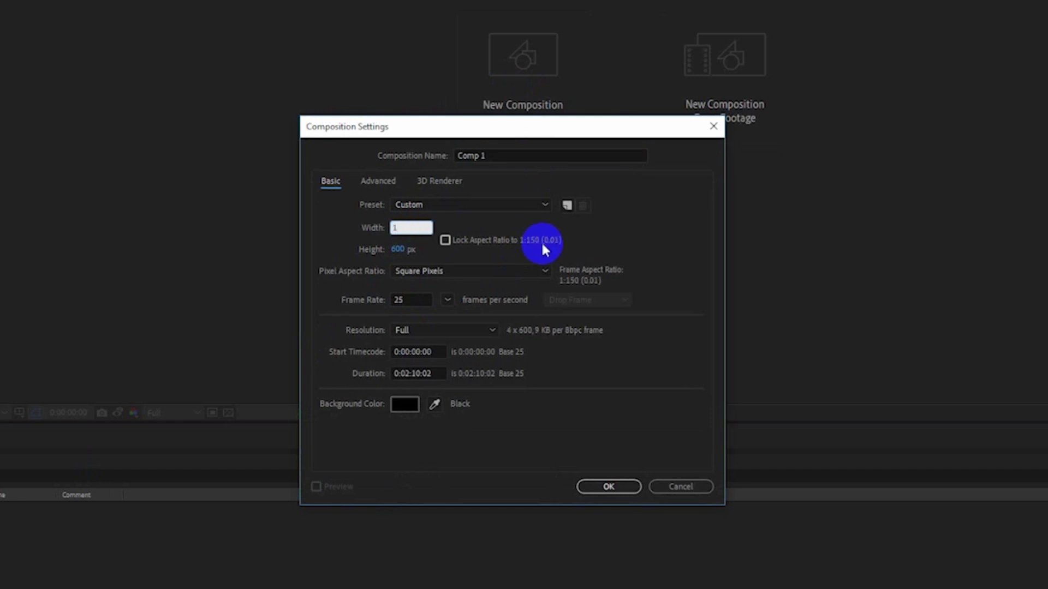
{"action": "double_click", "coordinate": [418, 227]}
{"action": "type", "text": "920"}
{"action": "double_click", "coordinate": [405, 250]}
{"action": "type", "text": "108"}
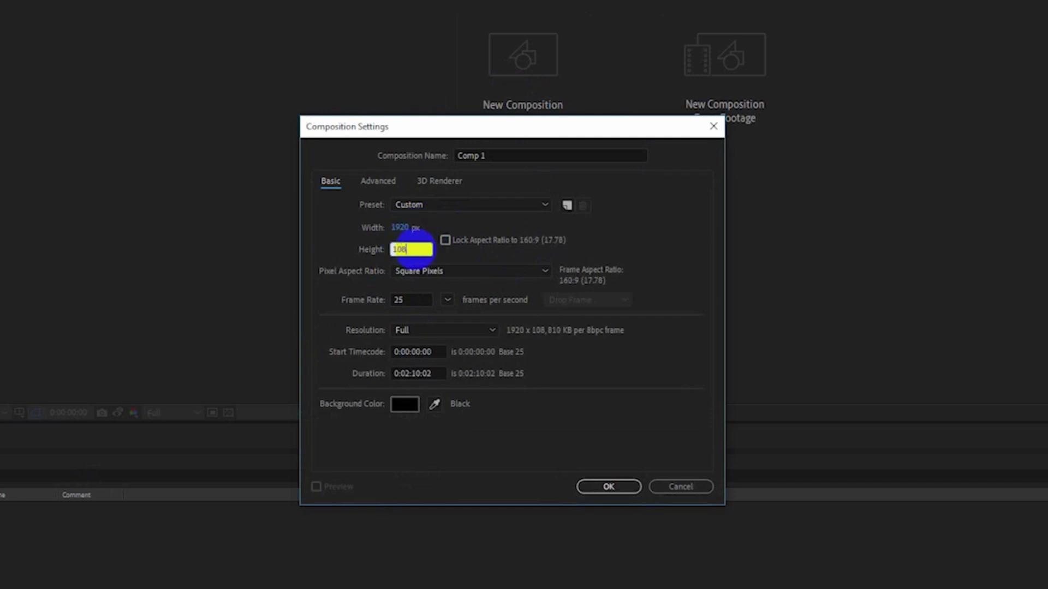
{"action": "type", "text": "0"}
{"action": "double_click", "coordinate": [406, 299]}
{"action": "type", "text": "30"}
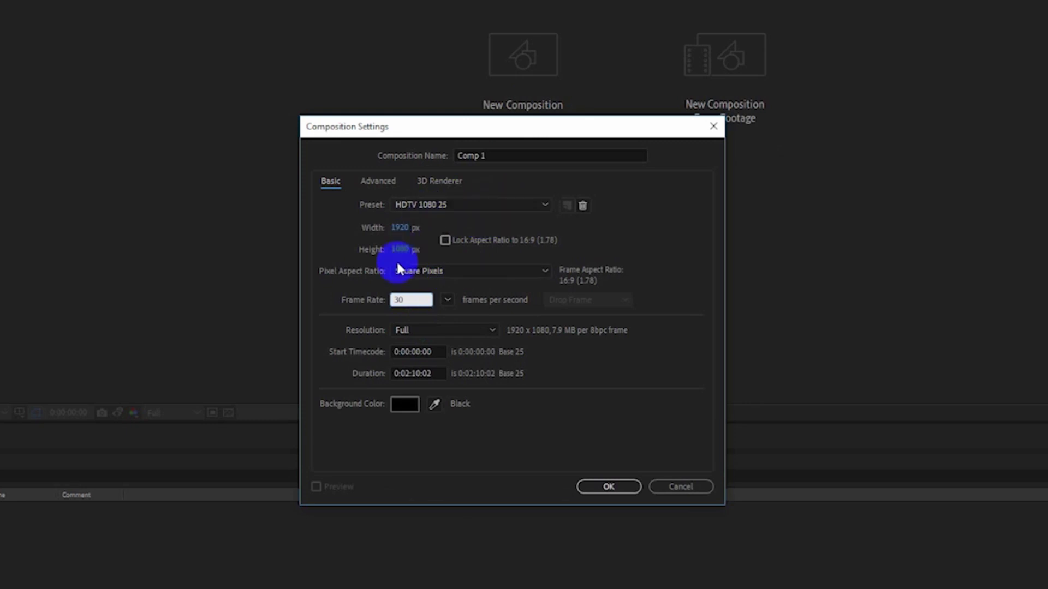
{"action": "left_click", "coordinate": [502, 157]}
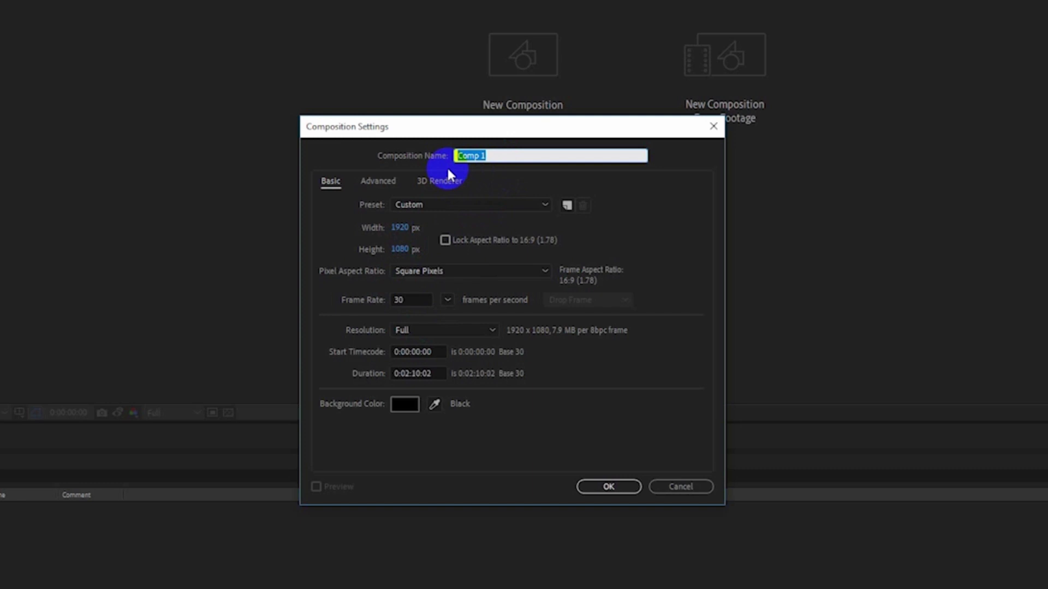
{"action": "type", "text": "tex"}
{"action": "type", "text": "t"}
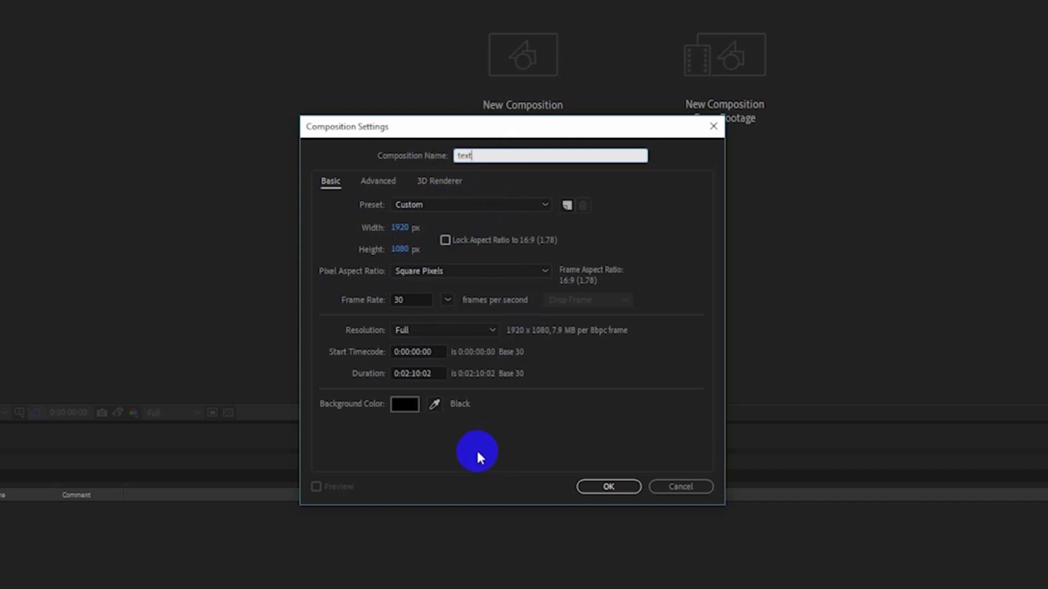
{"action": "left_click", "coordinate": [611, 486]}
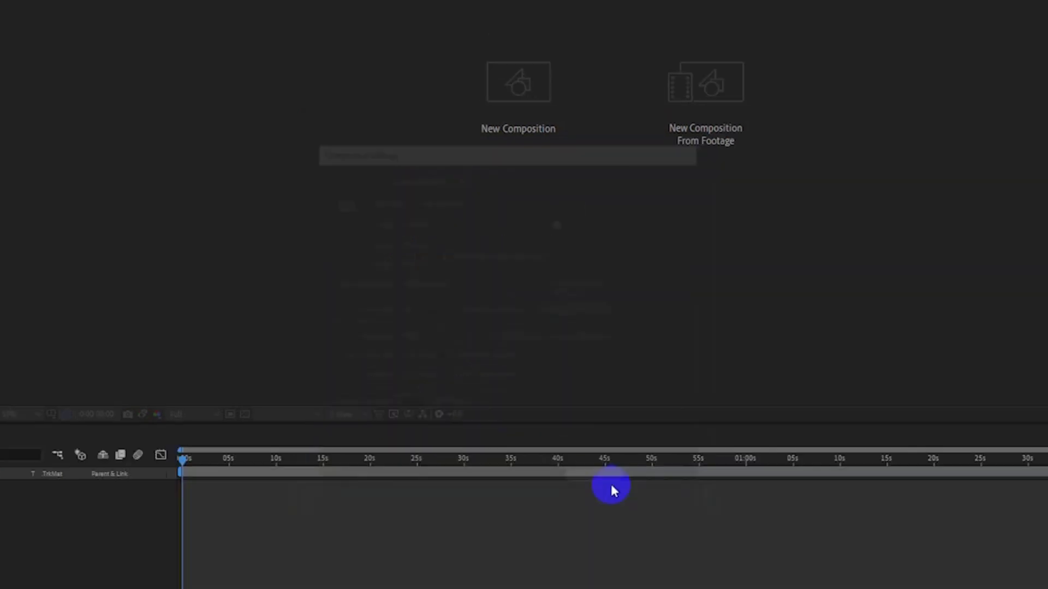
- Add a solid layer coloured dark grey 4D4D4D to the 'text' composition
{"action": "right_click", "coordinate": [155, 512]}
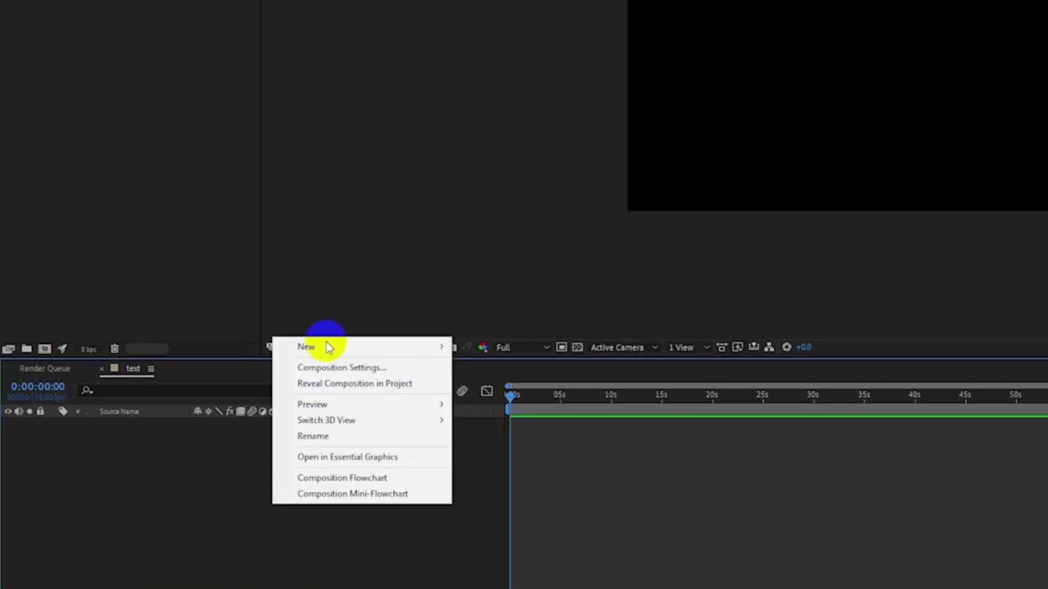
{"action": "mouse_move", "coordinate": [186, 423]}
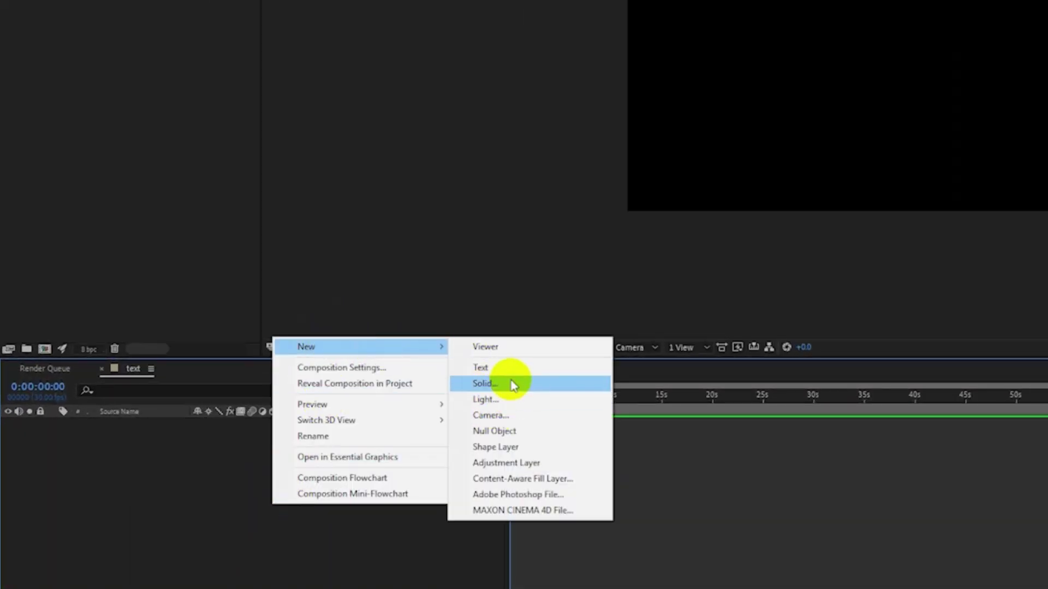
{"action": "left_click", "coordinate": [513, 384]}
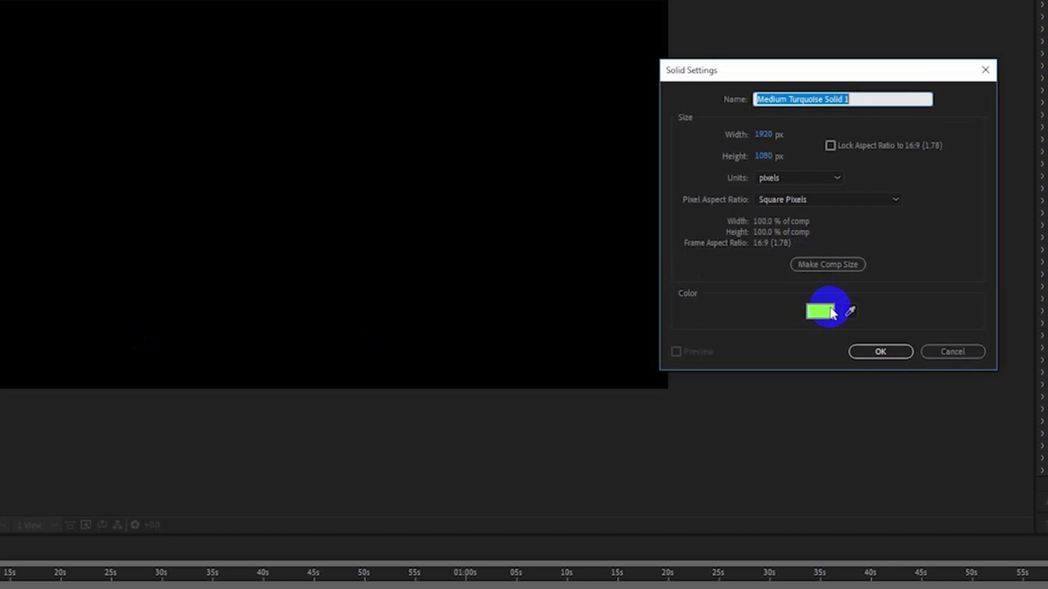
{"action": "left_click", "coordinate": [826, 317]}
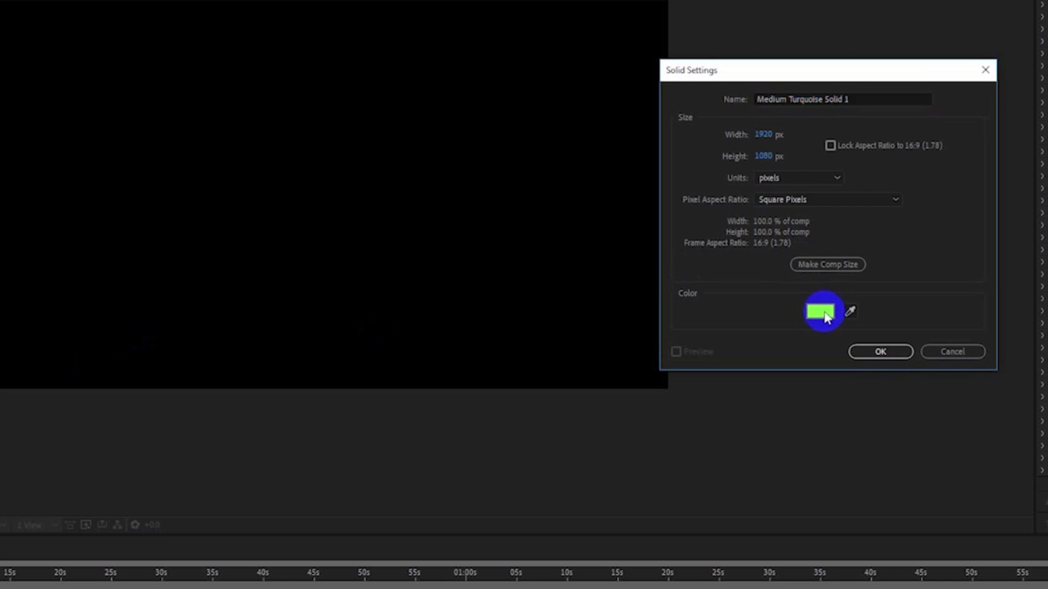
{"action": "mouse_move", "coordinate": [713, 393]}
{"action": "left_mouse_down"}
{"action": "mouse_move", "coordinate": [600, 429]}
{"action": "mouse_move", "coordinate": [601, 444]}
{"action": "left_mouse_up"}
{"action": "left_click", "coordinate": [903, 316]}
{"action": "left_click", "coordinate": [889, 352]}
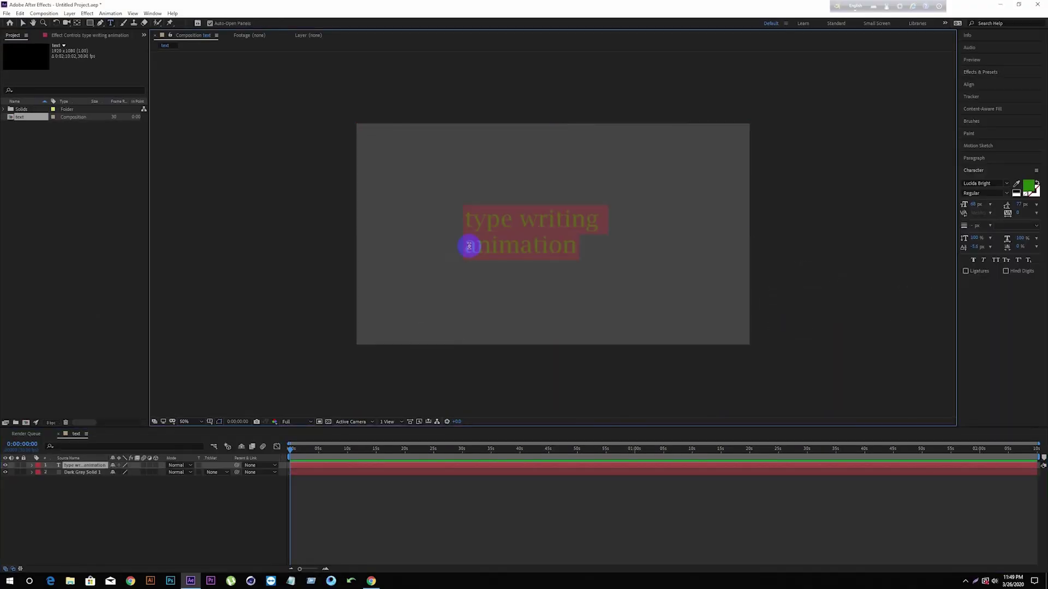
- Put 'type writing animation' on one line, nudge it toward centre, and expand layer 1
{"action": "key", "text": "BackSpace"}
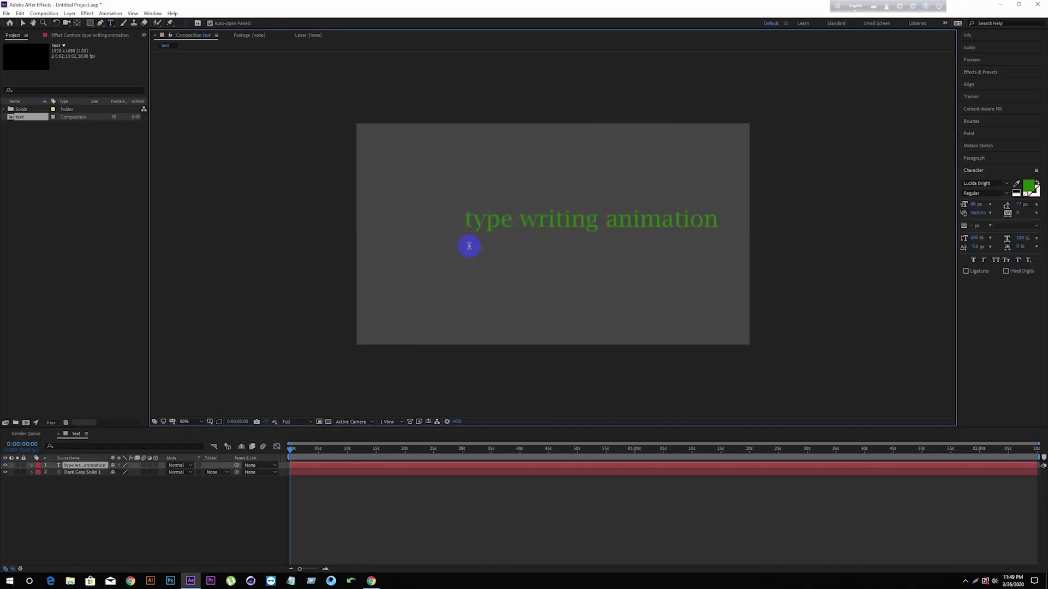
{"action": "left_click", "coordinate": [23, 23]}
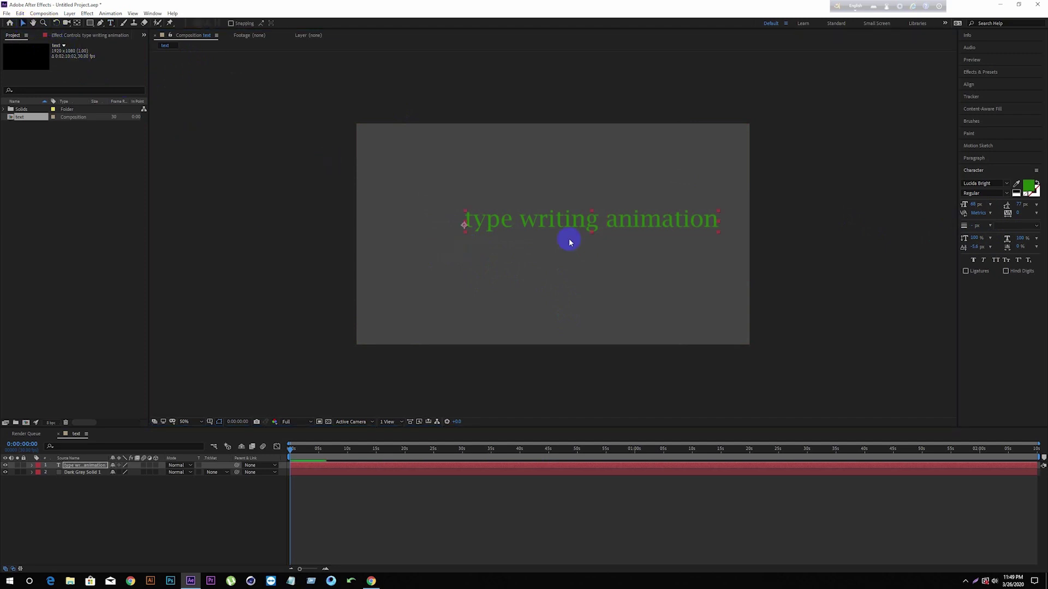
{"action": "left_click_drag", "start_coordinate": [606, 223], "coordinate": [598, 229]}
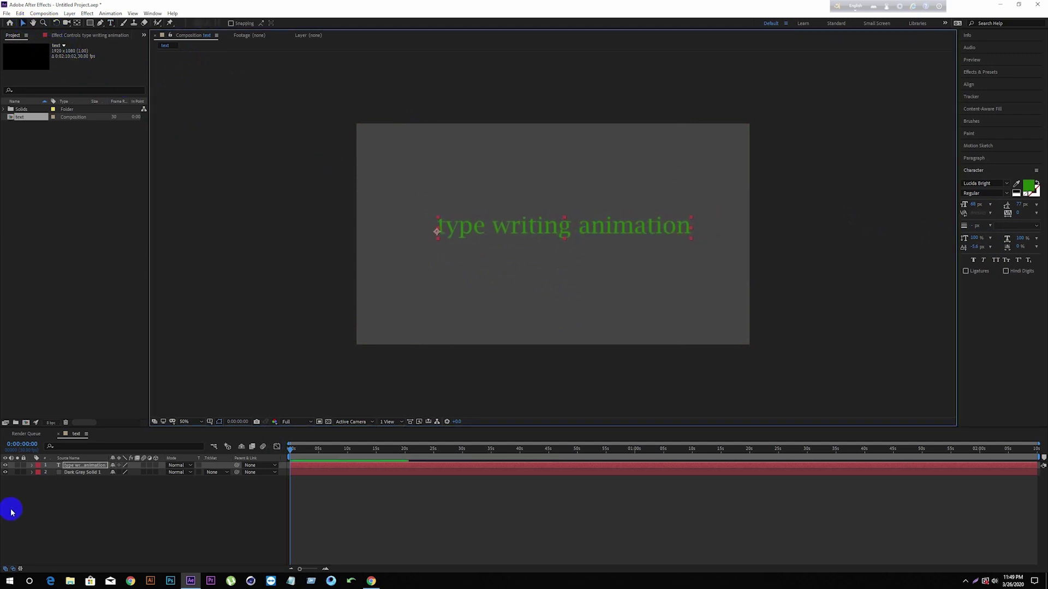
{"action": "left_click", "coordinate": [32, 465]}
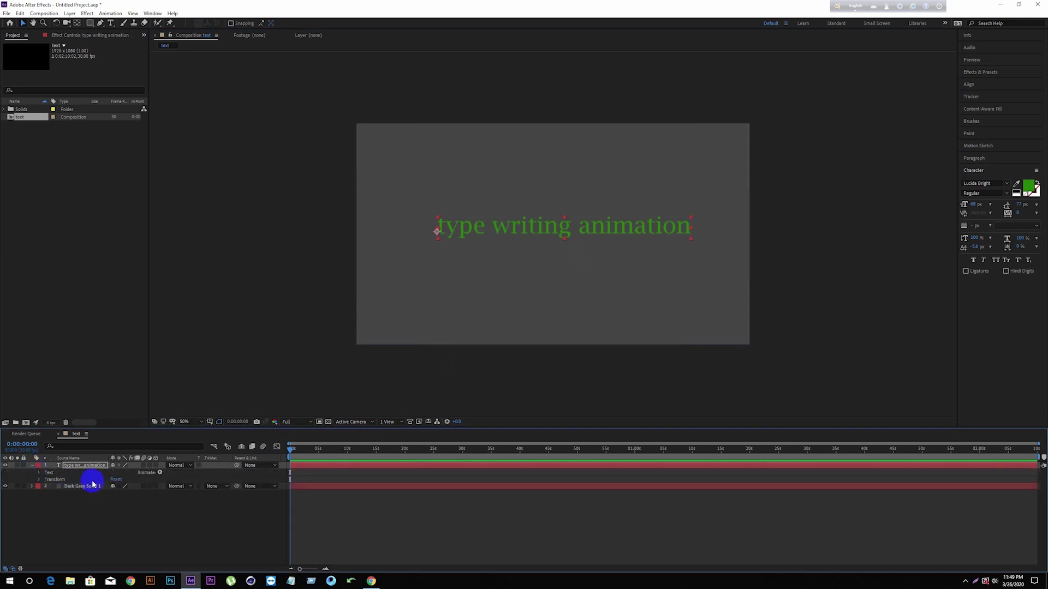
- Add a Character Offset text animator to the title layer
{"action": "left_click", "coordinate": [39, 474]}
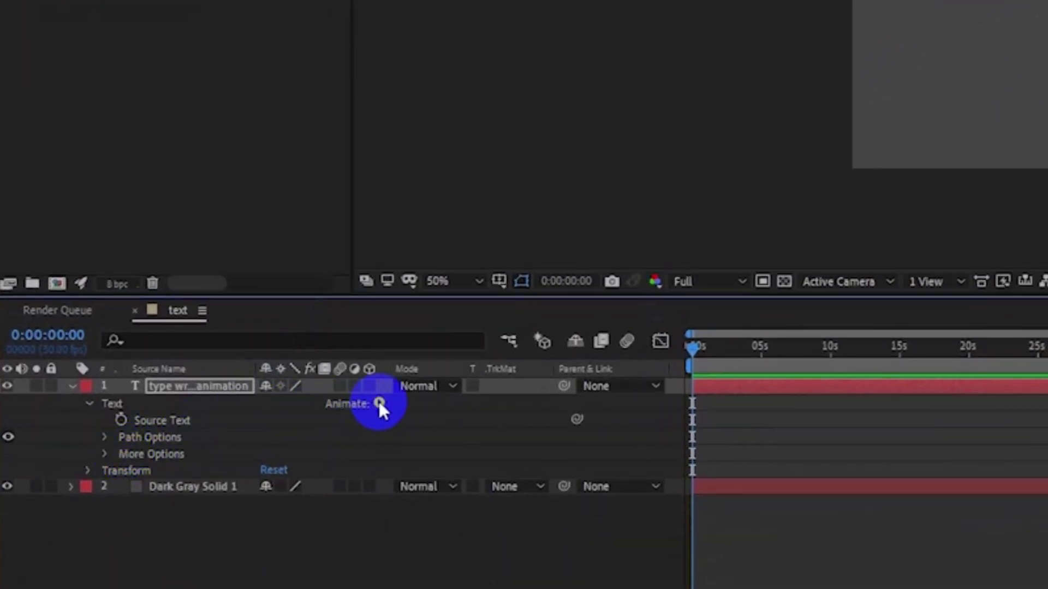
{"action": "left_click", "coordinate": [379, 402]}
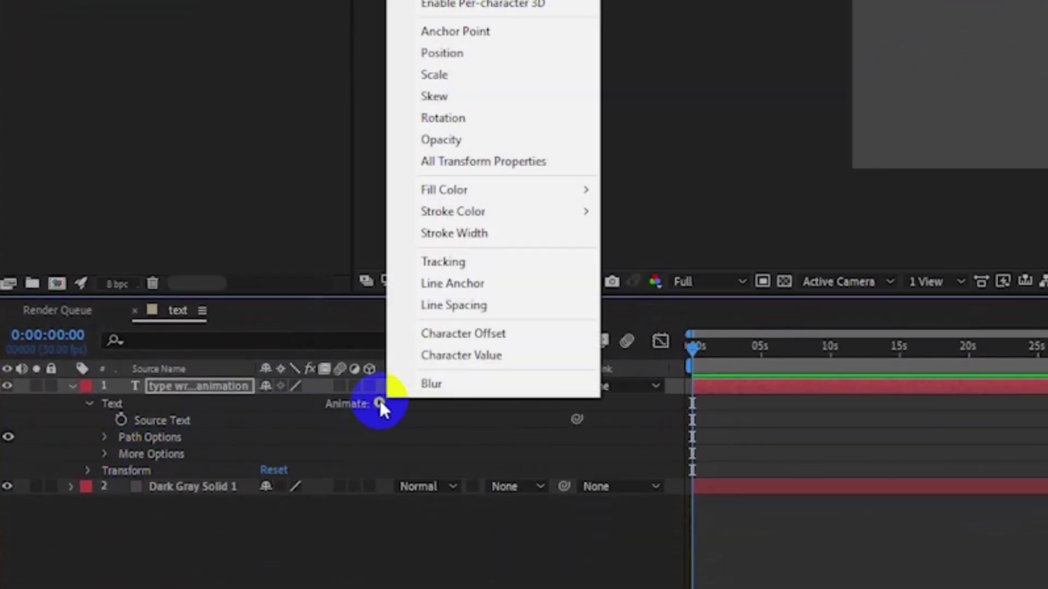
{"action": "left_click", "coordinate": [443, 335]}
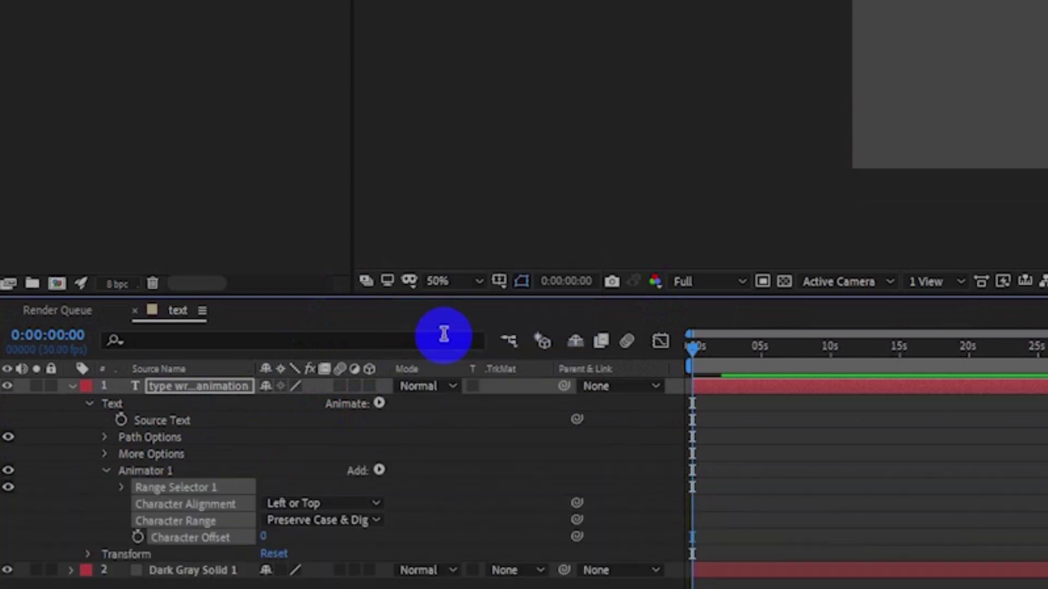
- Add an Opacity property to Animator 1 and set it to 0%
{"action": "left_click", "coordinate": [378, 470]}
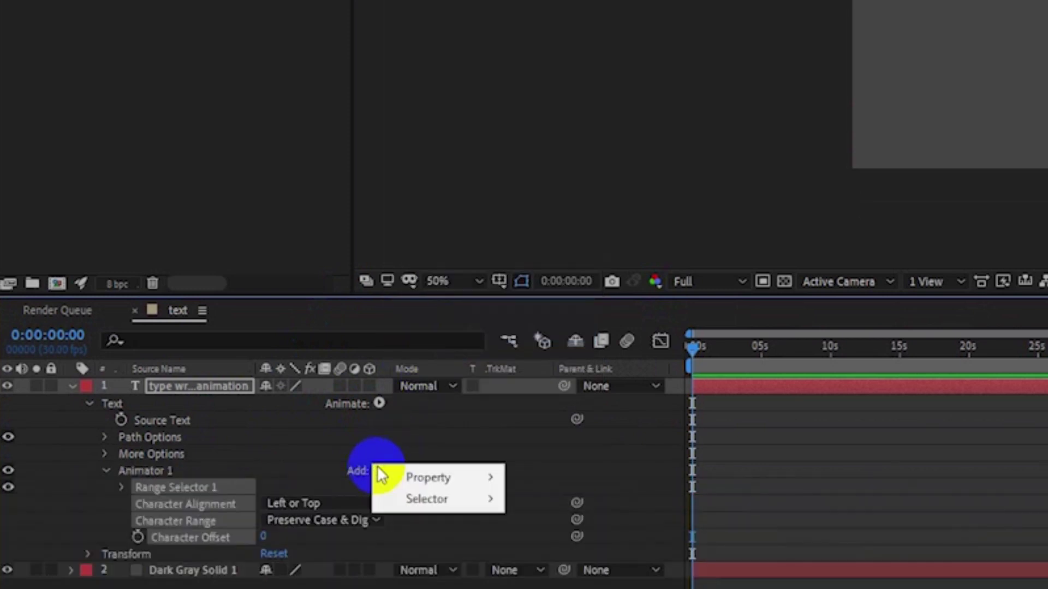
{"action": "mouse_move", "coordinate": [418, 479]}
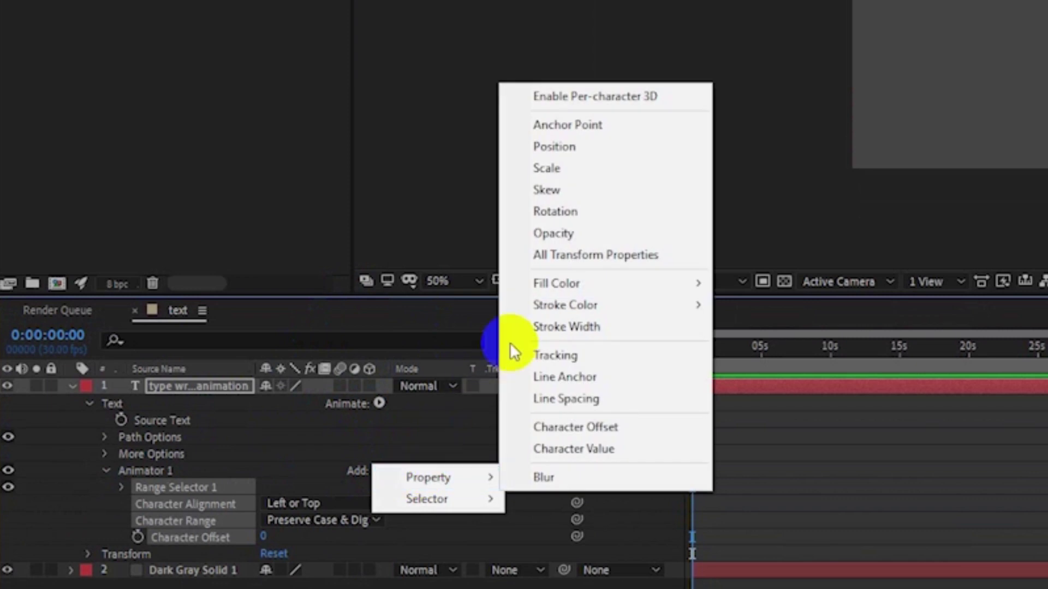
{"action": "left_click", "coordinate": [582, 230]}
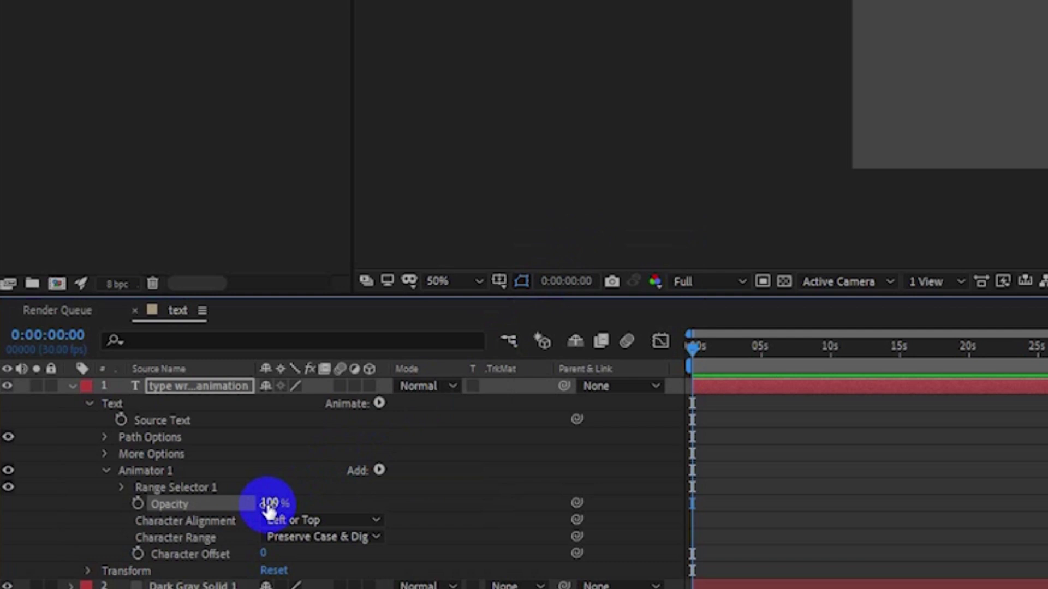
{"action": "left_click_drag", "start_coordinate": [269, 505], "coordinate": [54, 578]}
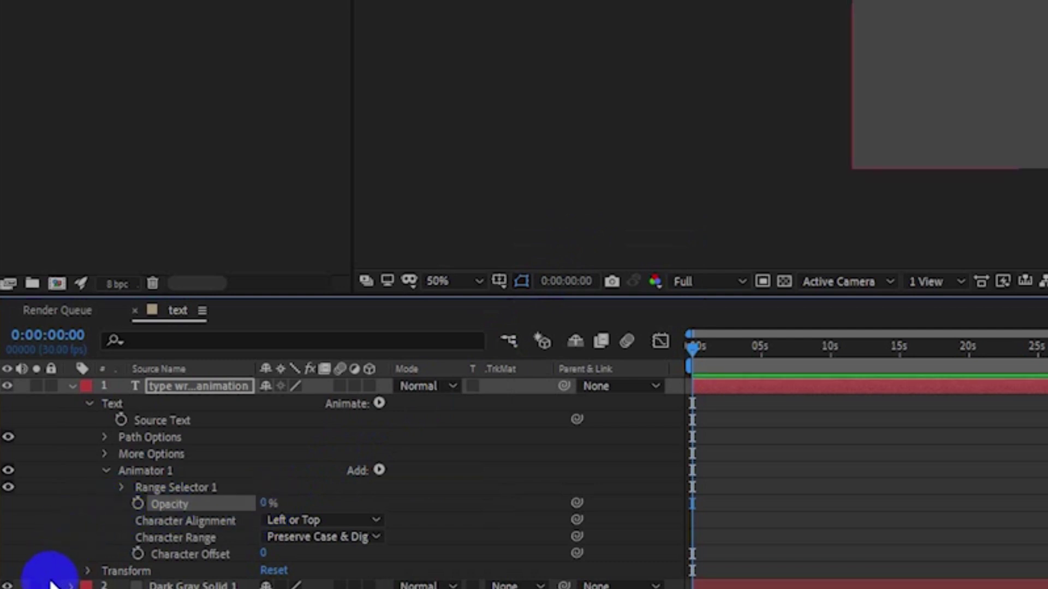
{"action": "left_click", "coordinate": [116, 505]}
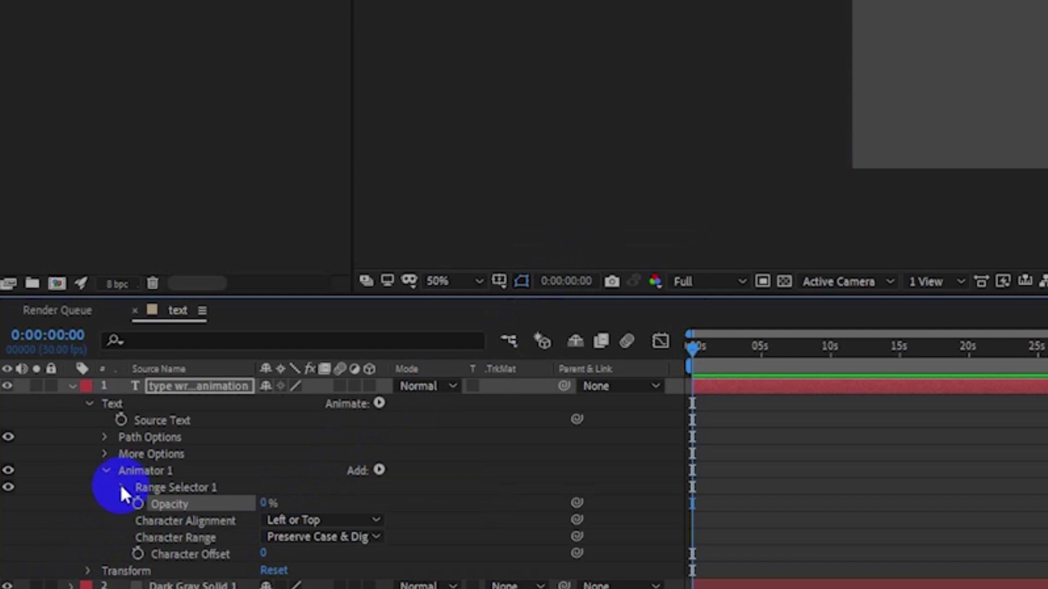
- Keyframe Range Selector Start at 0% at 0s and 100% at 0:00:04:27
{"action": "left_click", "coordinate": [121, 488]}
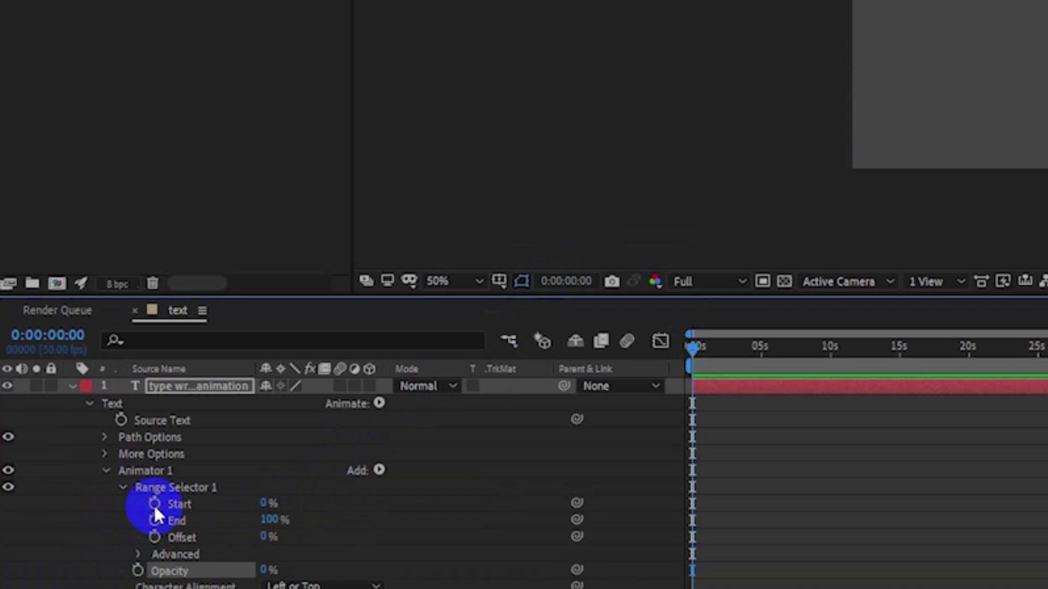
{"action": "left_click", "coordinate": [707, 358]}
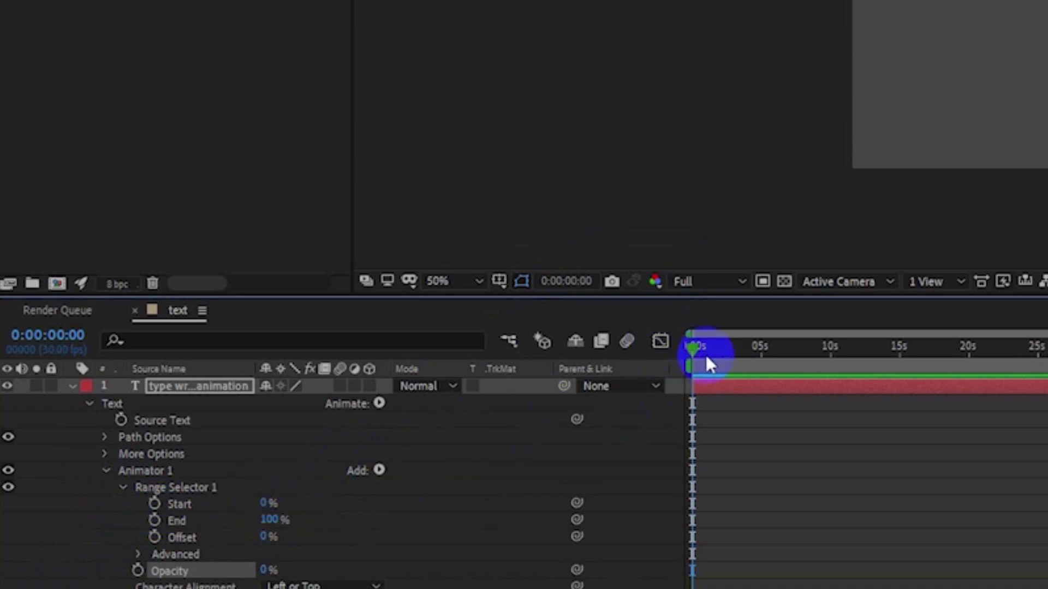
{"action": "left_click", "coordinate": [155, 503]}
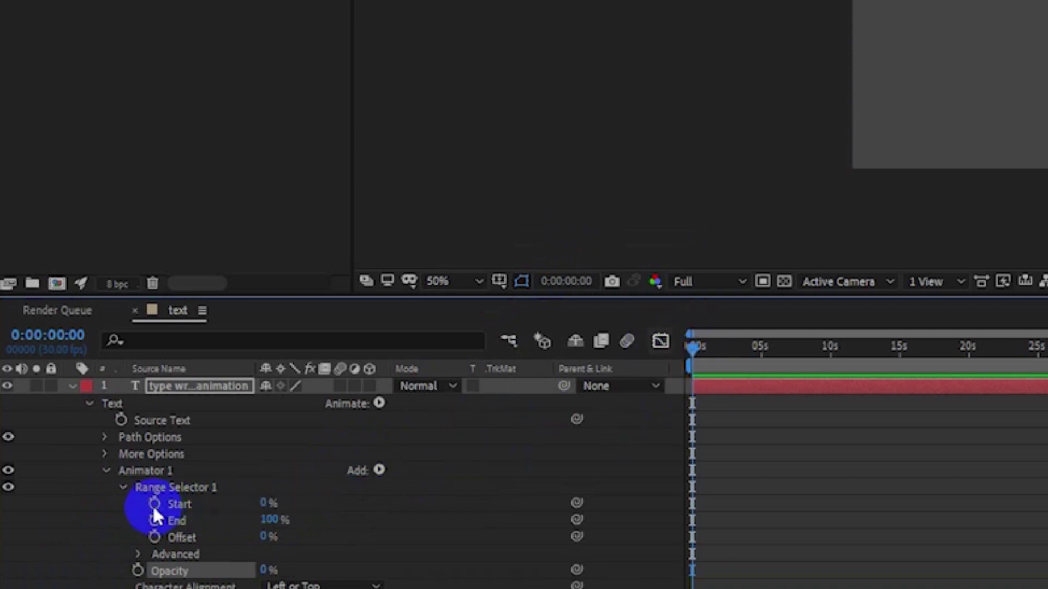
{"action": "left_click", "coordinate": [760, 352]}
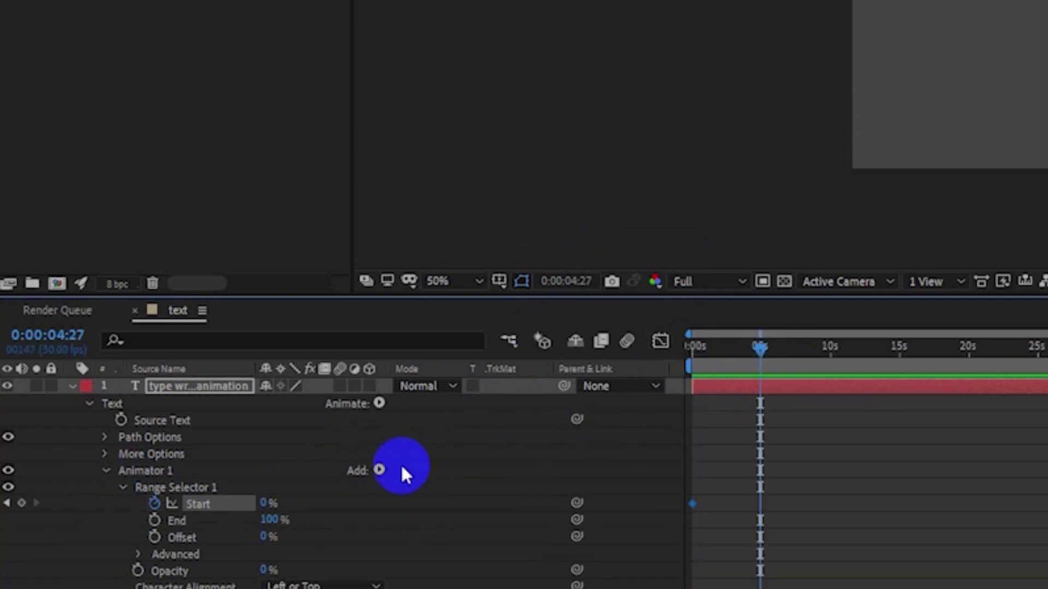
{"action": "left_click", "coordinate": [265, 504]}
{"action": "left_click_drag", "start_coordinate": [265, 507], "coordinate": [454, 477]}
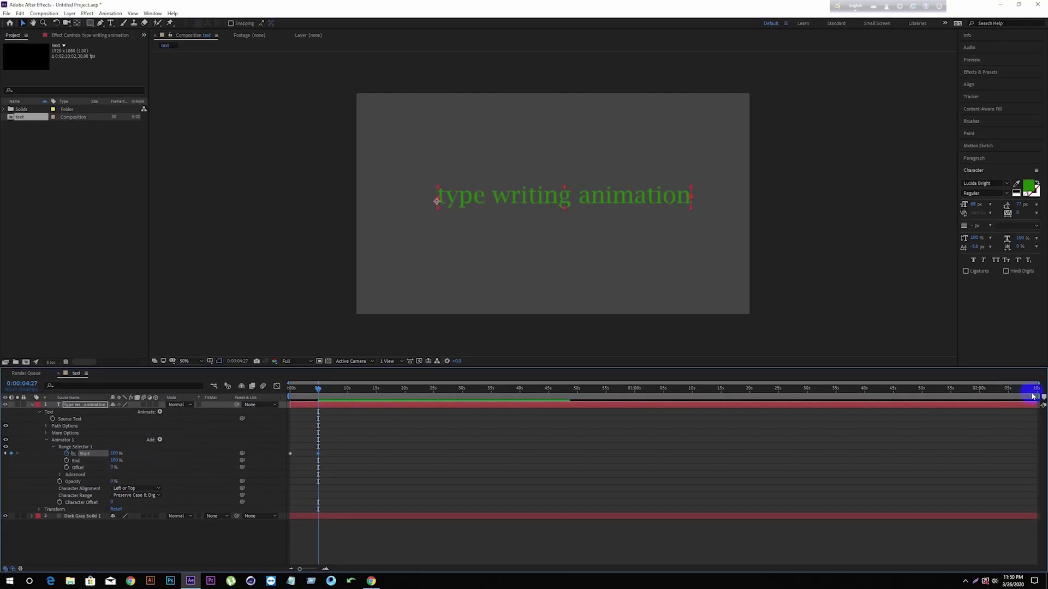
- End the work area near 5 seconds, scrub to preview the reveal, then return to frame 0
{"action": "left_click_drag", "start_coordinate": [1039, 394], "coordinate": [318, 416]}
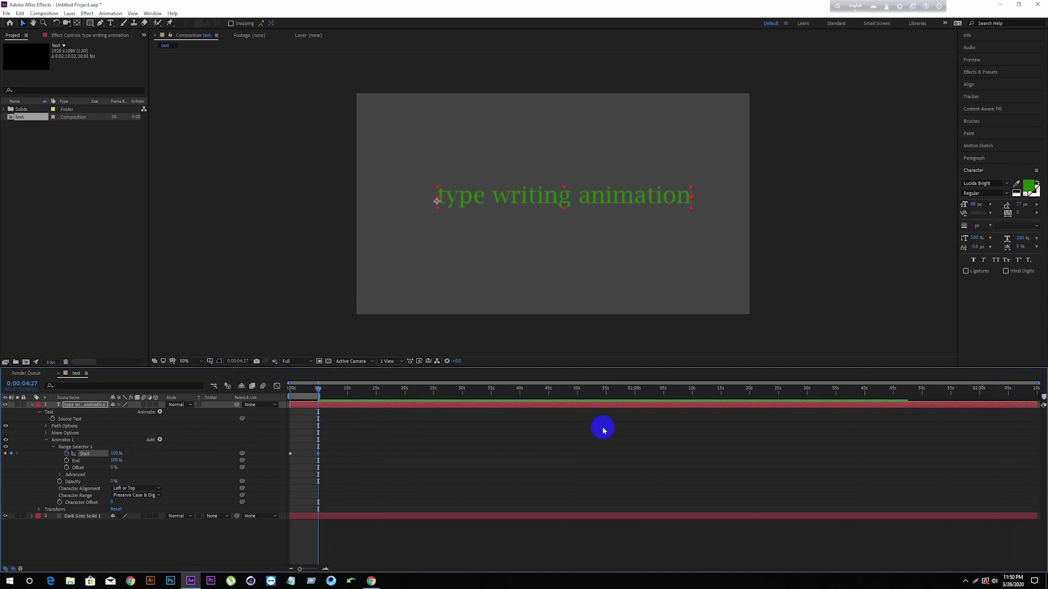
{"action": "left_click_drag", "start_coordinate": [1018, 382], "coordinate": [431, 385]}
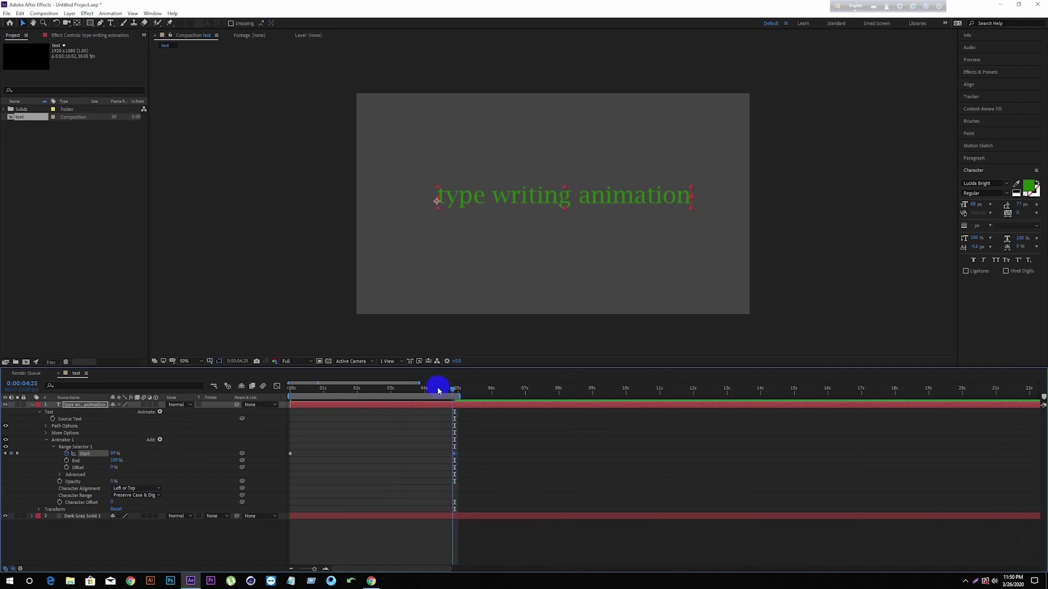
{"action": "left_click_drag", "start_coordinate": [456, 392], "coordinate": [273, 405]}
{"action": "key", "text": "Home"}
{"action": "left_click", "coordinate": [310, 459]}
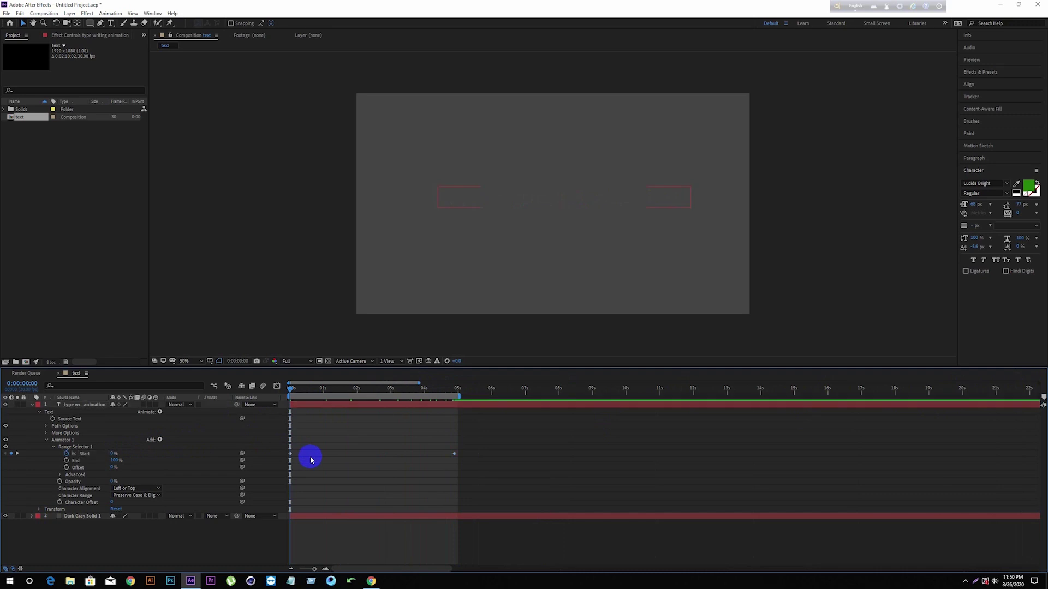
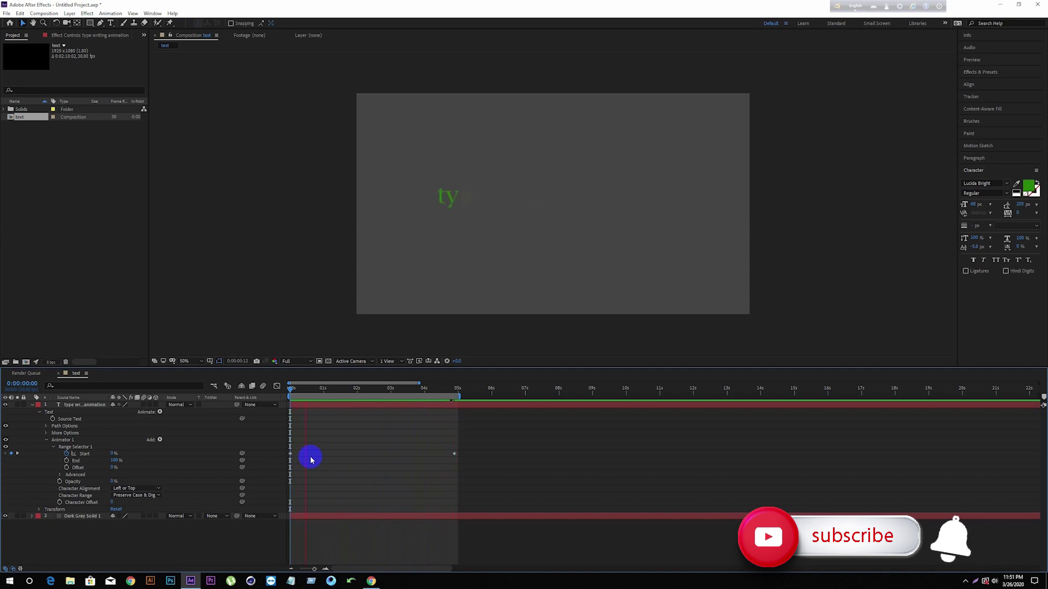
- Stop the preview and move the final Start keyframe from about 5s to about 3s
{"action": "key", "text": "space"}
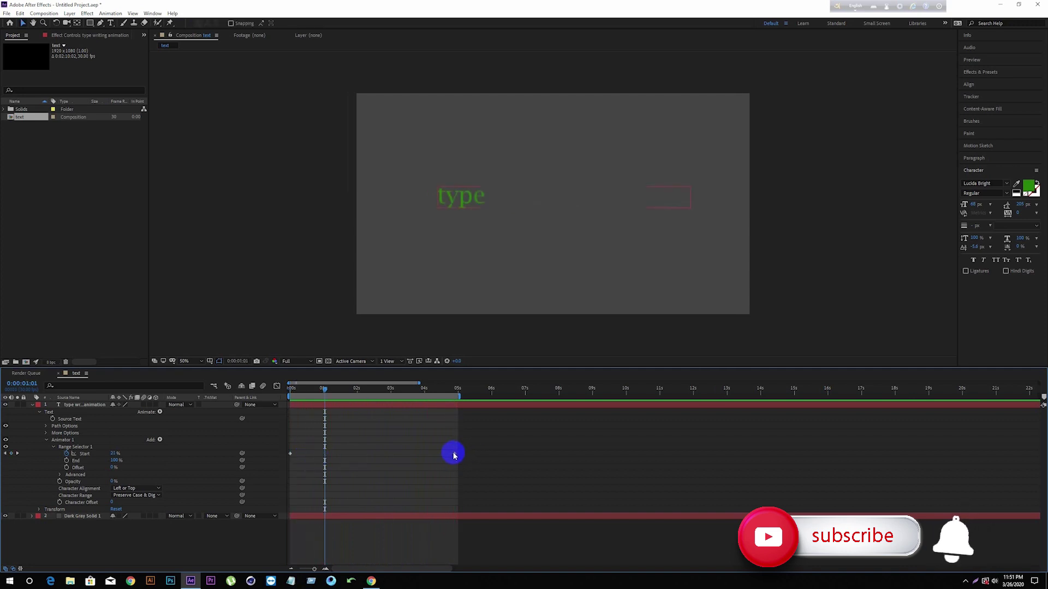
{"action": "left_click_drag", "start_coordinate": [453, 455], "coordinate": [392, 455]}
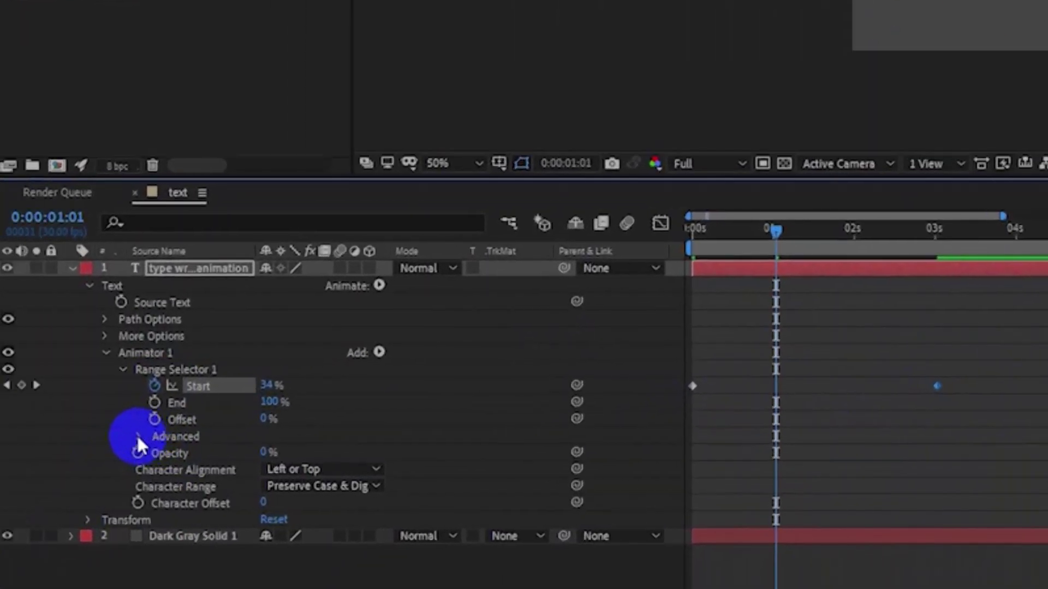
- Set Range Selector Smoothness from 100% to 0%, then preview the type-on from frame 0
{"action": "left_click", "coordinate": [60, 476]}
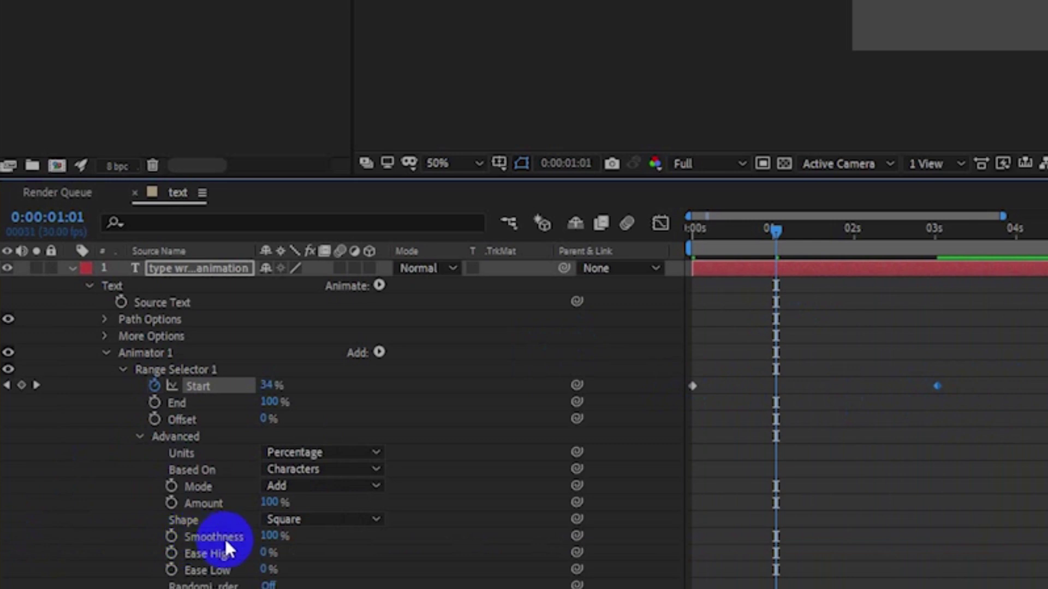
{"action": "left_click_drag", "start_coordinate": [269, 536], "coordinate": [61, 541]}
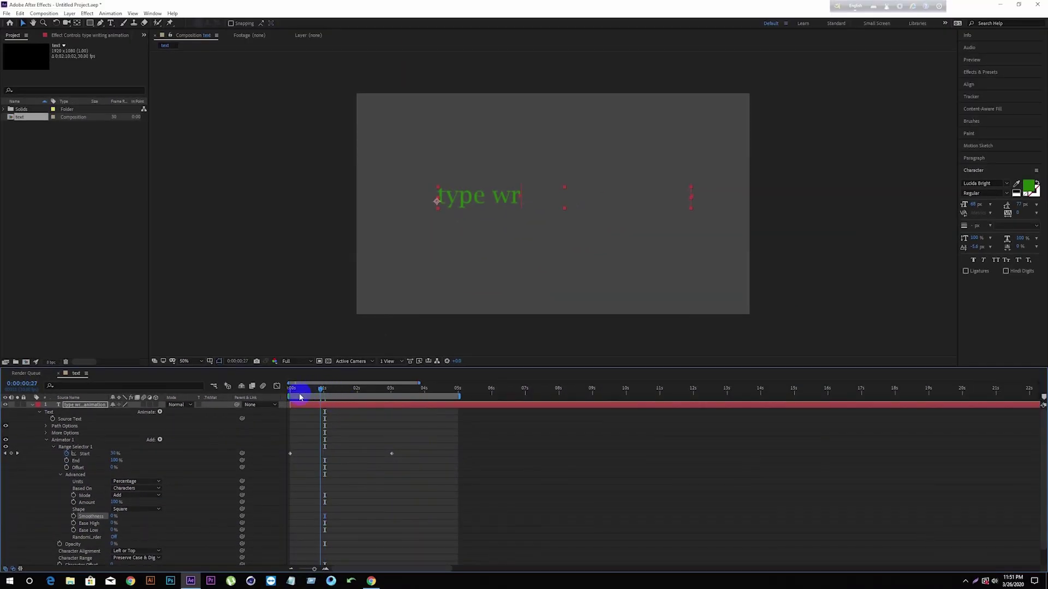
{"action": "left_click_drag", "start_coordinate": [326, 392], "coordinate": [269, 398]}
{"action": "left_click", "coordinate": [319, 483]}
{"action": "key", "text": "space"}
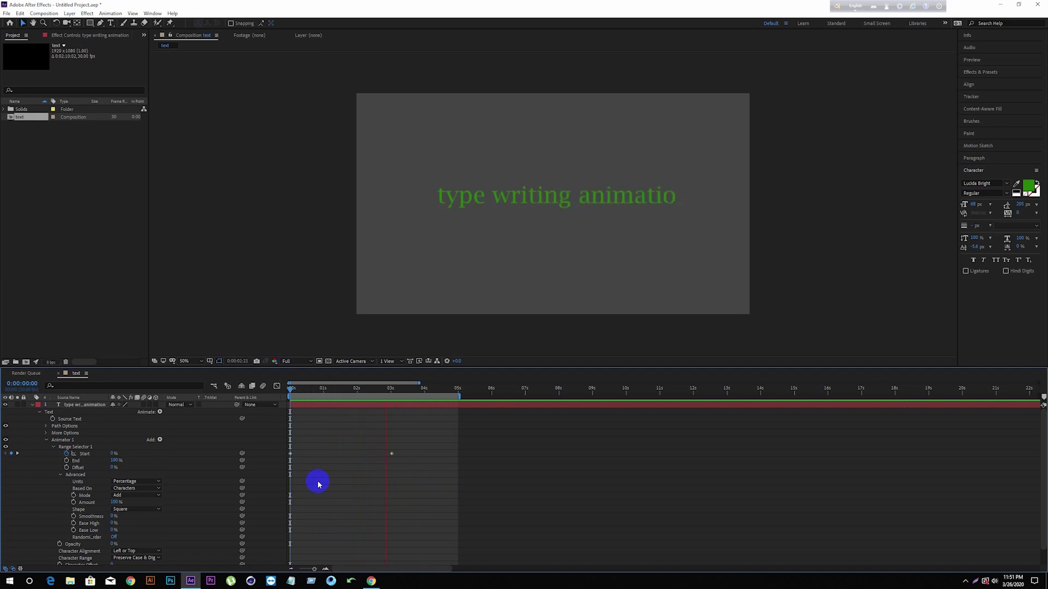
- Switch the text's font from Lucida Bright to SansSerif in the Character panel
{"action": "left_click", "coordinate": [1005, 184]}
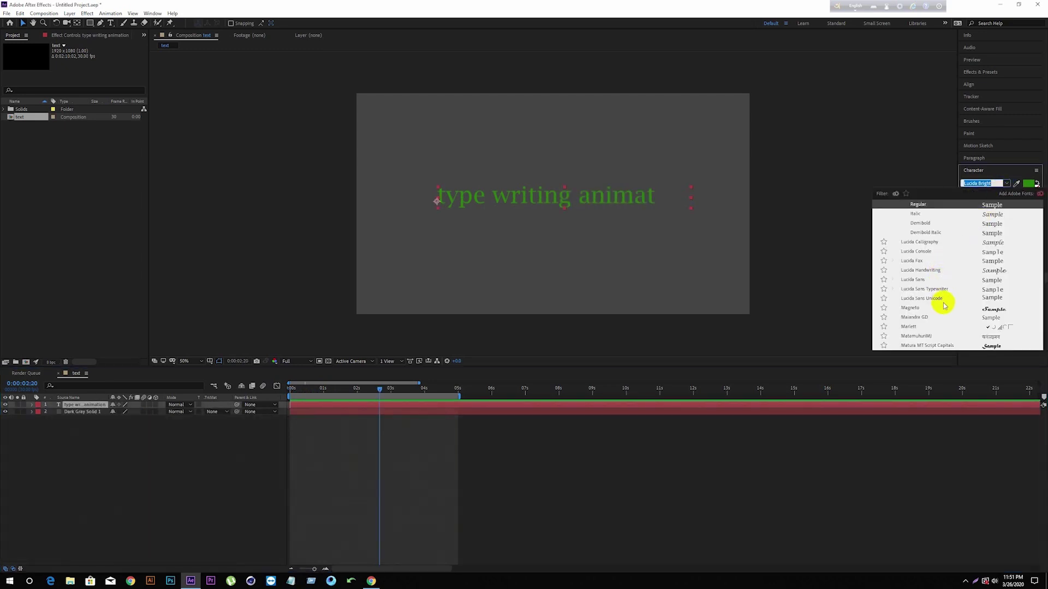
{"action": "scroll", "coordinate": [941, 308], "scroll_direction": "down", "scroll_amount": 1}
{"action": "scroll", "coordinate": [938, 310], "scroll_direction": "down", "scroll_amount": 1}
{"action": "scroll", "coordinate": [939, 311], "scroll_direction": "down", "scroll_amount": 3}
{"action": "scroll", "coordinate": [939, 310], "scroll_direction": "down", "scroll_amount": 2}
{"action": "scroll", "coordinate": [939, 311], "scroll_direction": "down", "scroll_amount": 2}
{"action": "scroll", "coordinate": [939, 311], "scroll_direction": "down", "scroll_amount": 2}
{"action": "scroll", "coordinate": [939, 310], "scroll_direction": "down", "scroll_amount": 3}
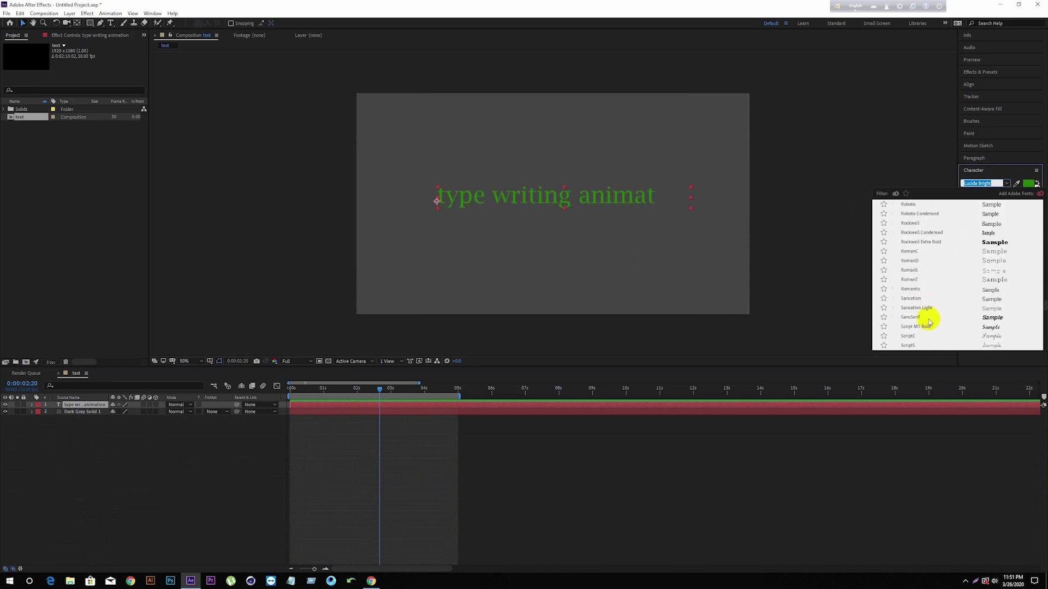
{"action": "left_click", "coordinate": [927, 319]}
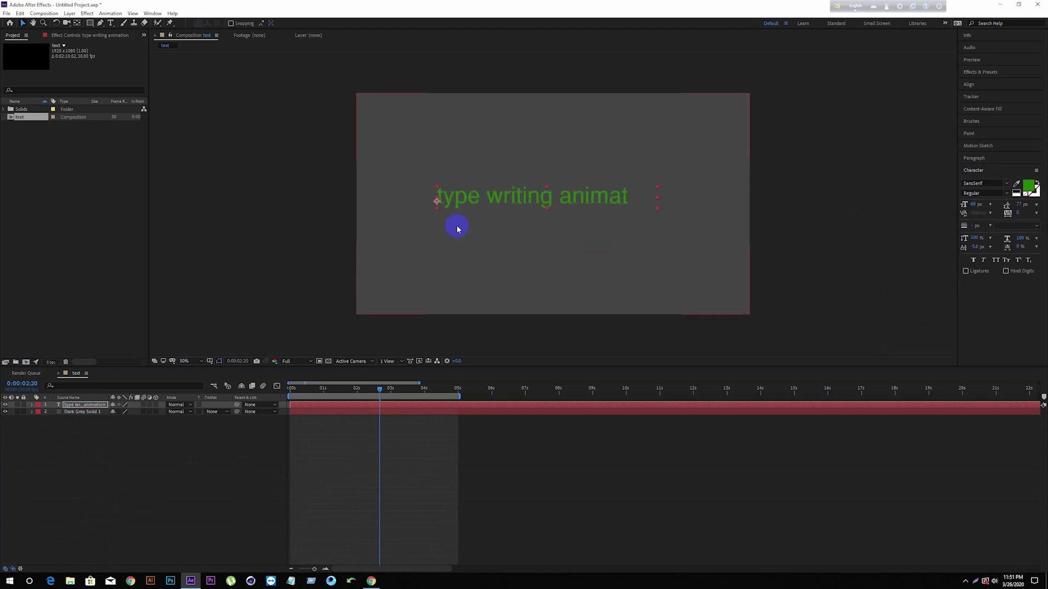
- Replace the lowercase 't' with 'T', check the full text, and return to the start
{"action": "double_click", "coordinate": [439, 195]}
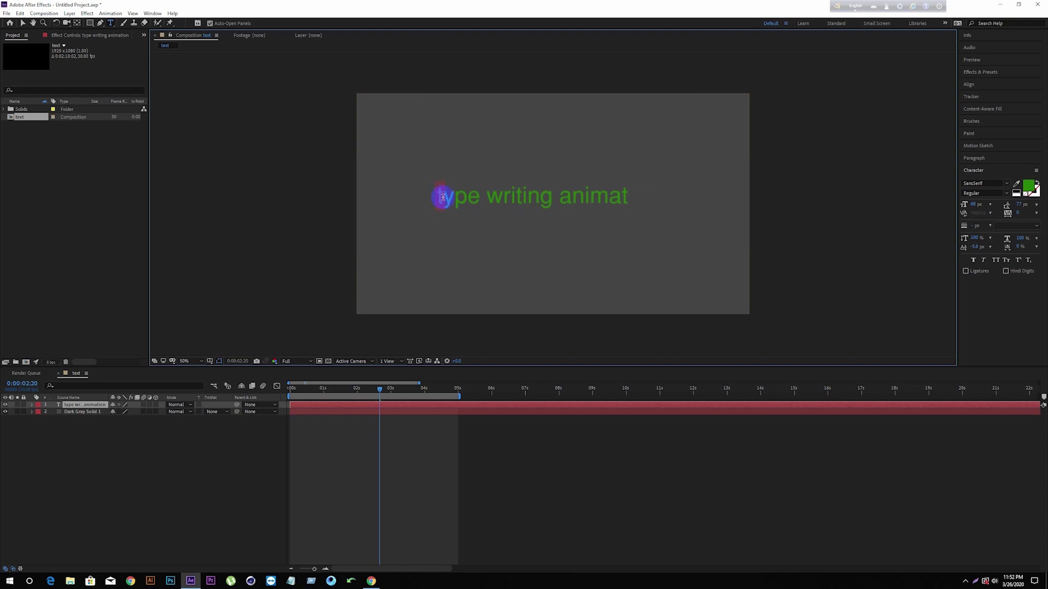
{"action": "type", "text": "T"}
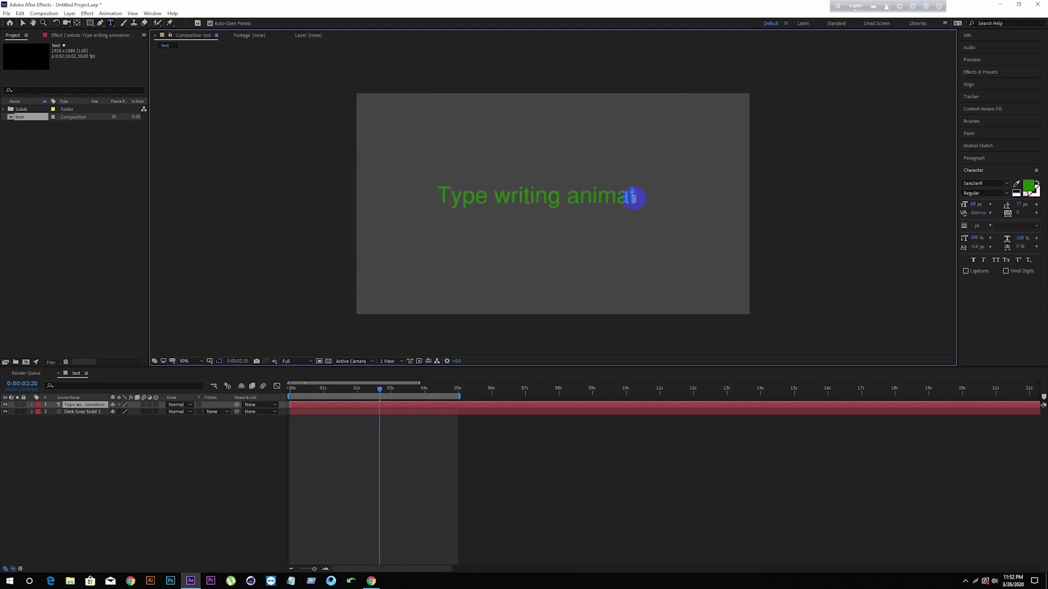
{"action": "left_click_drag", "start_coordinate": [380, 393], "coordinate": [408, 389]}
{"action": "left_click", "coordinate": [24, 23]}
{"action": "left_click_drag", "start_coordinate": [406, 393], "coordinate": [222, 379]}
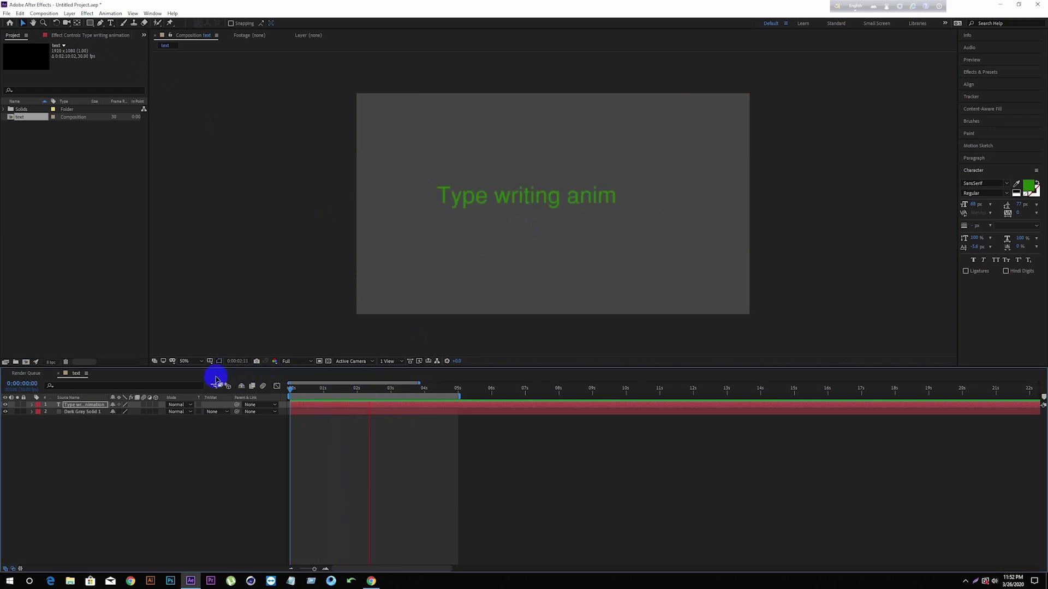
- Reveal the Range Selector Start keyframes and drag the last one earlier to about 1 second
{"action": "key", "text": "k"}
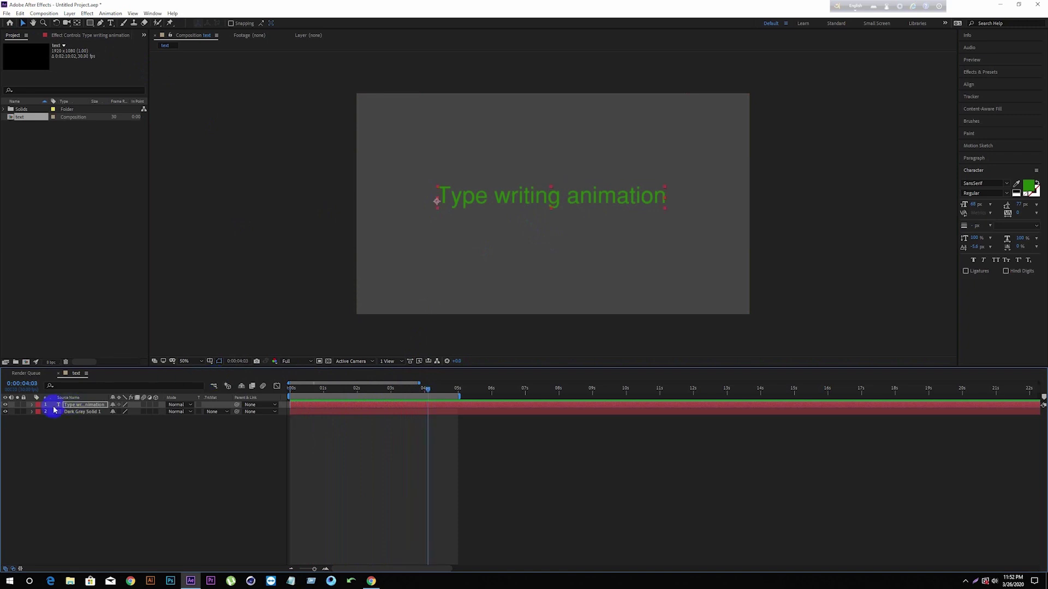
{"action": "left_click", "coordinate": [34, 407]}
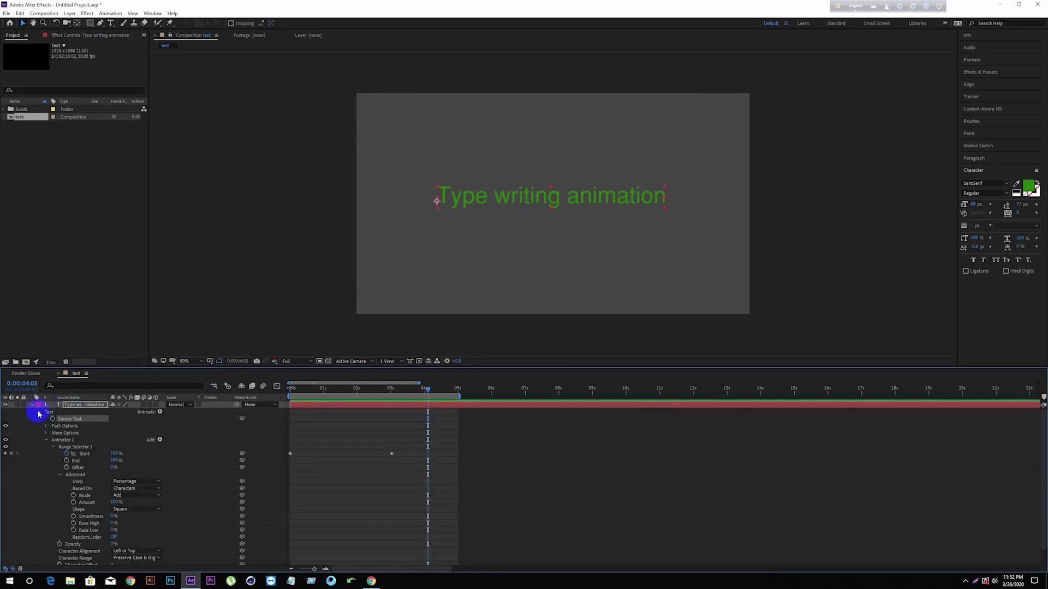
{"action": "left_click", "coordinate": [290, 454]}
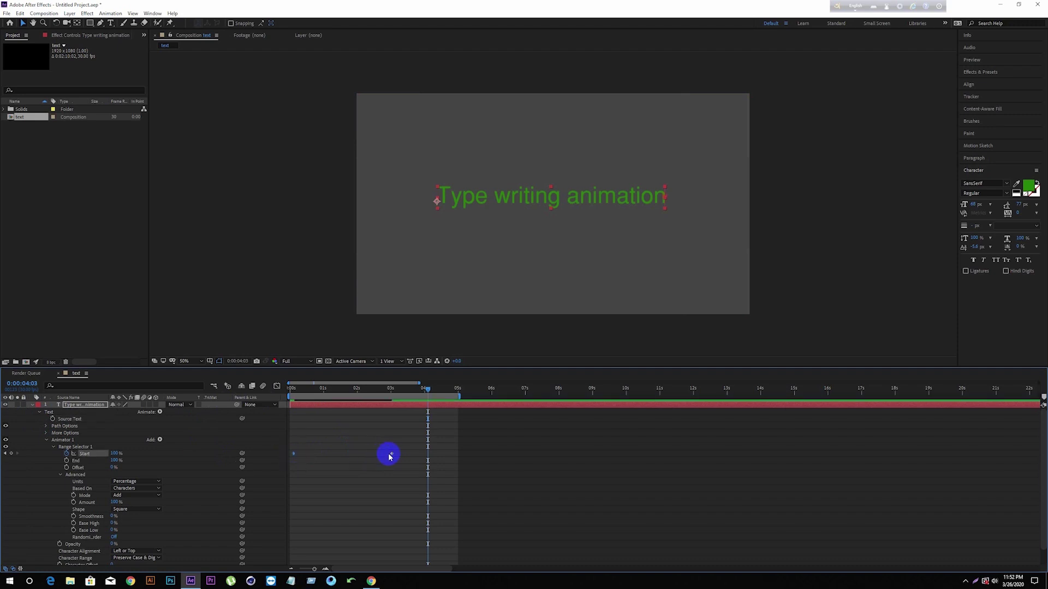
{"action": "left_click_drag", "start_coordinate": [384, 455], "coordinate": [358, 453]}
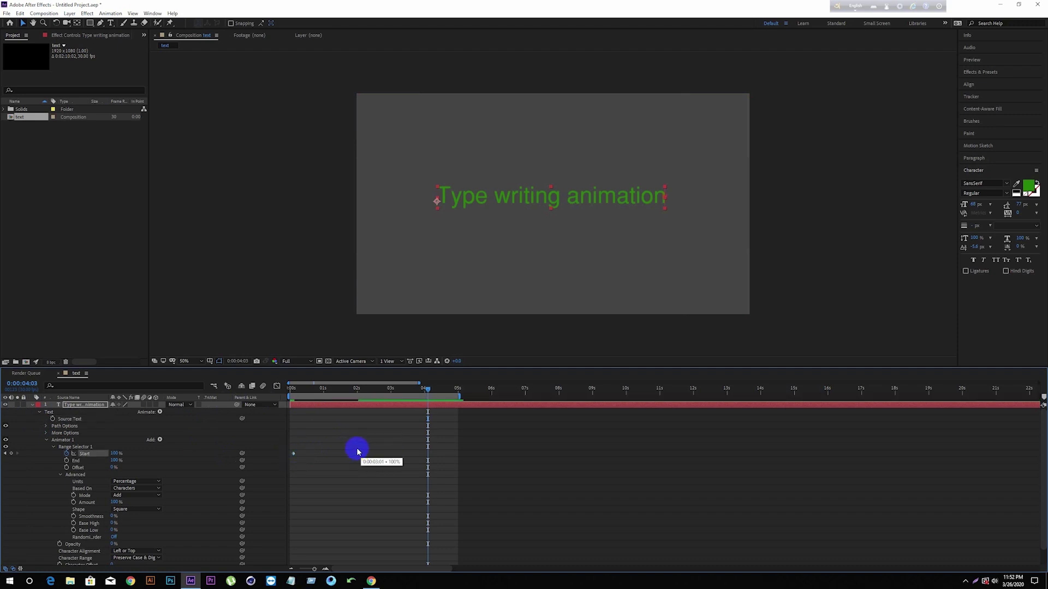
{"action": "left_click", "coordinate": [342, 496]}
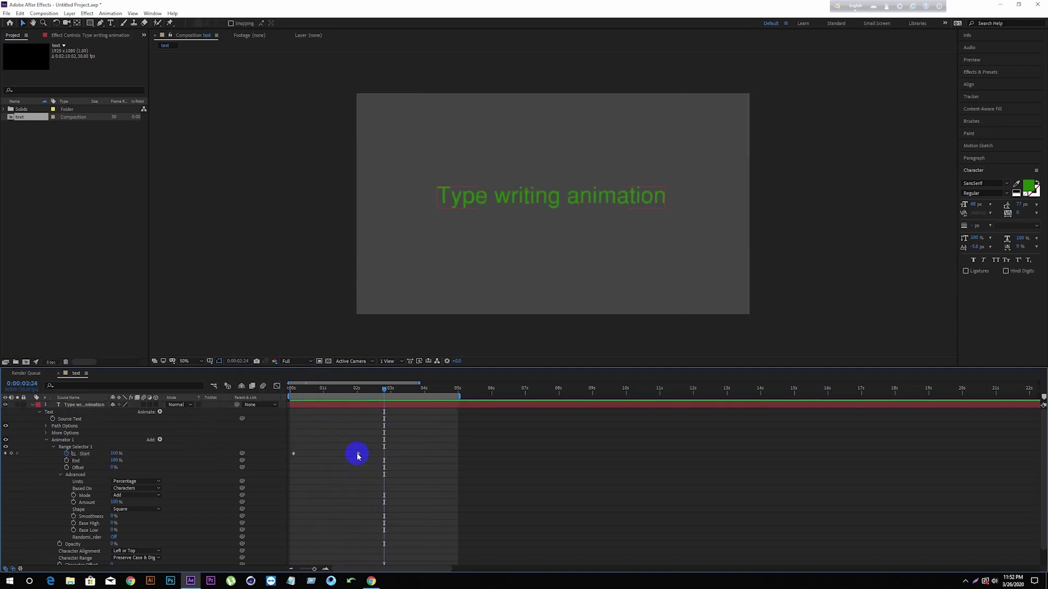
- Preview the typing animation from the first frame
{"action": "left_click", "coordinate": [334, 454]}
{"action": "left_click", "coordinate": [300, 388]}
{"action": "key", "text": "space"}
{"action": "left_click", "coordinate": [345, 482]}
{"action": "key", "text": "space"}
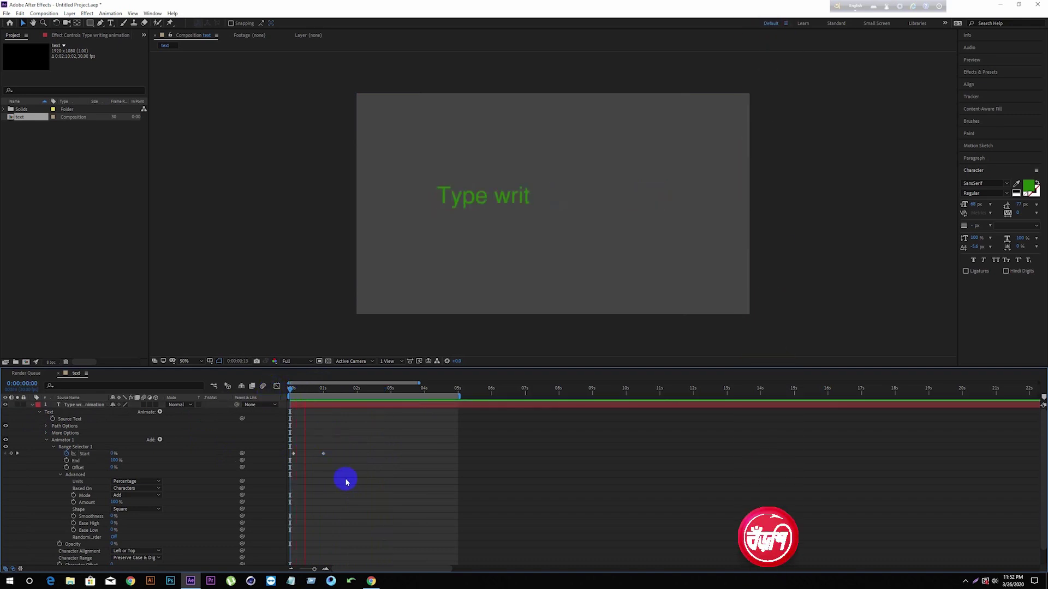
{"action": "left_click_drag", "start_coordinate": [316, 389], "coordinate": [262, 385]}
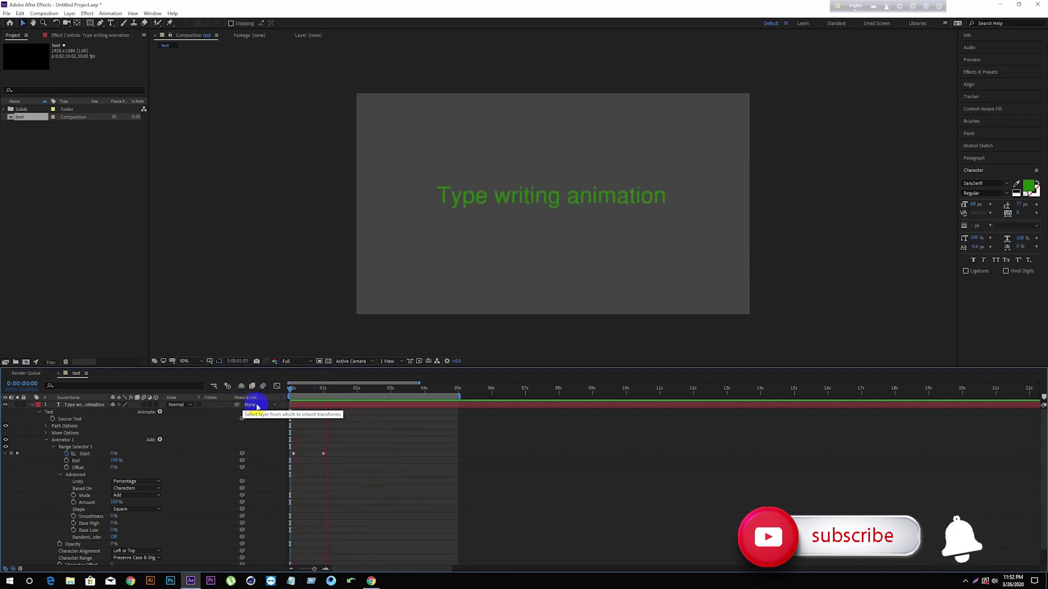
- Stop the preview and move the last Start keyframe out to about 2 seconds
{"action": "left_click", "coordinate": [323, 454]}
{"action": "left_click_drag", "start_coordinate": [322, 456], "coordinate": [358, 456]}
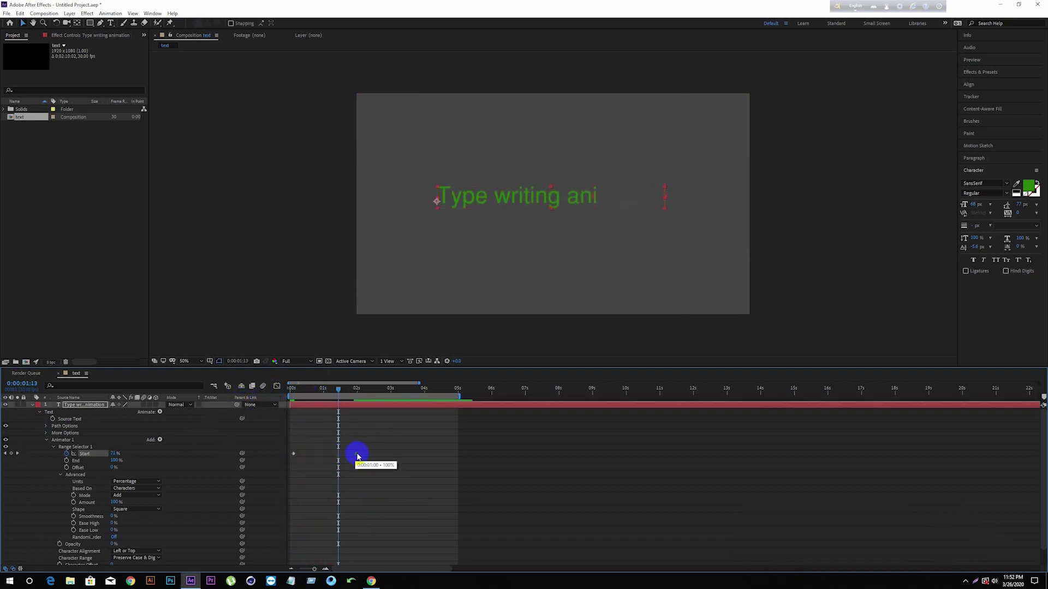
{"action": "left_click_drag", "start_coordinate": [338, 389], "coordinate": [358, 388]}
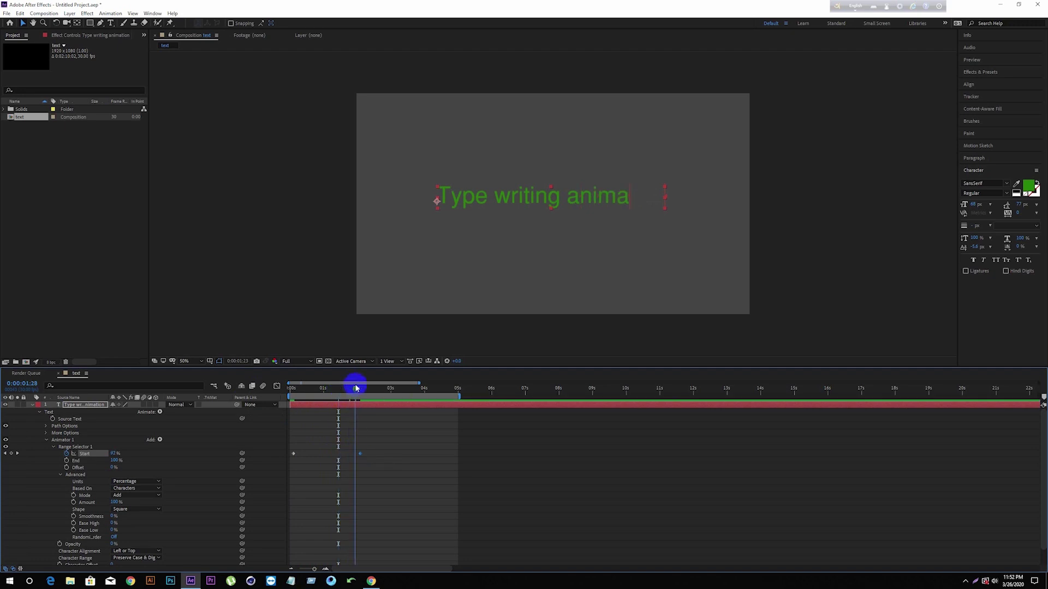